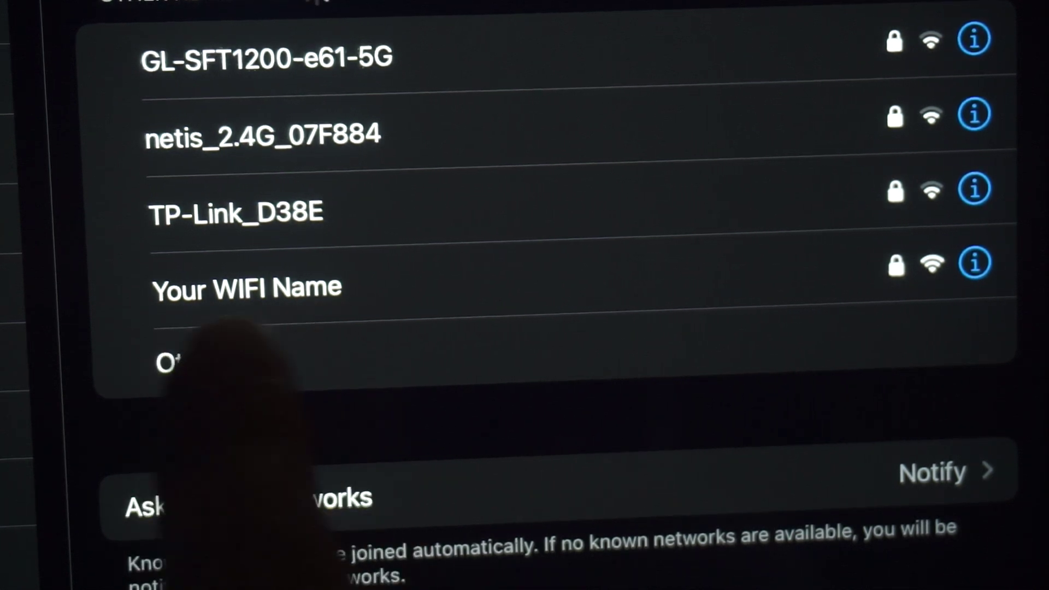
Step: Join the iPad to the 'Your WIFI Name' Wi-Fi network using its password
click(328, 289)
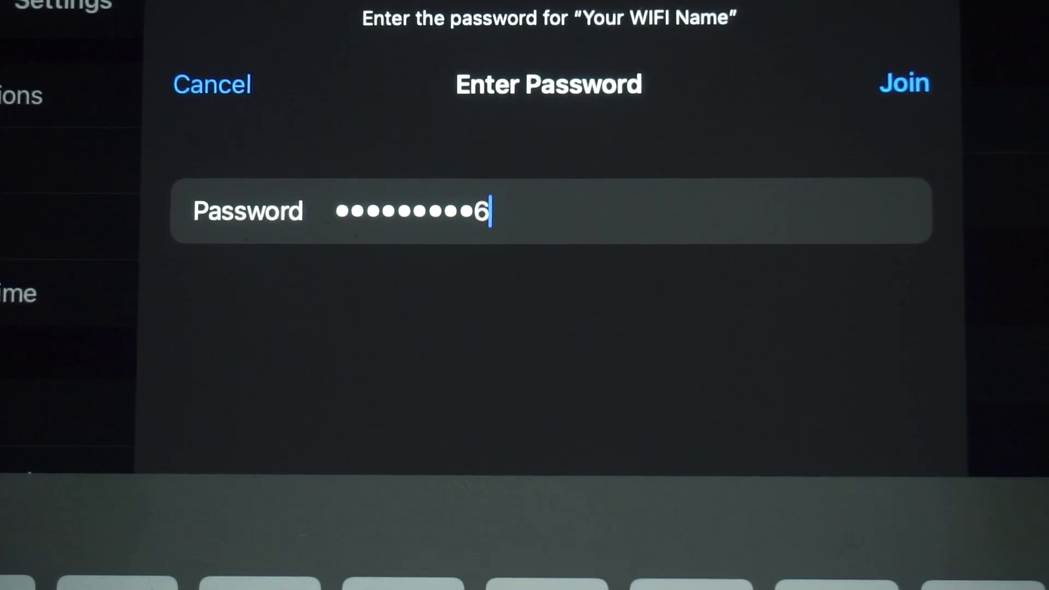
click(903, 83)
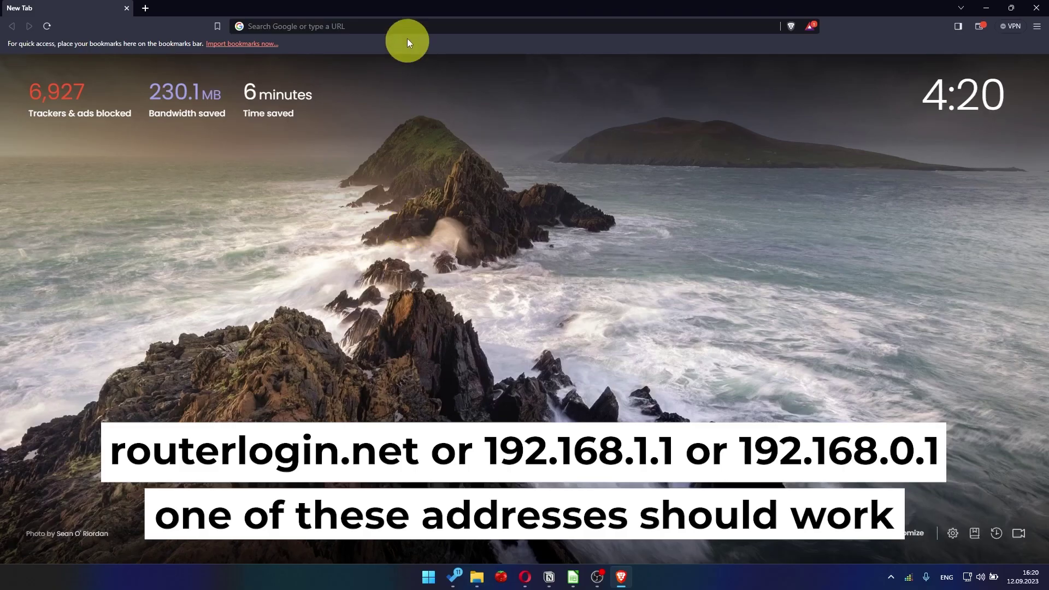
click(407, 27)
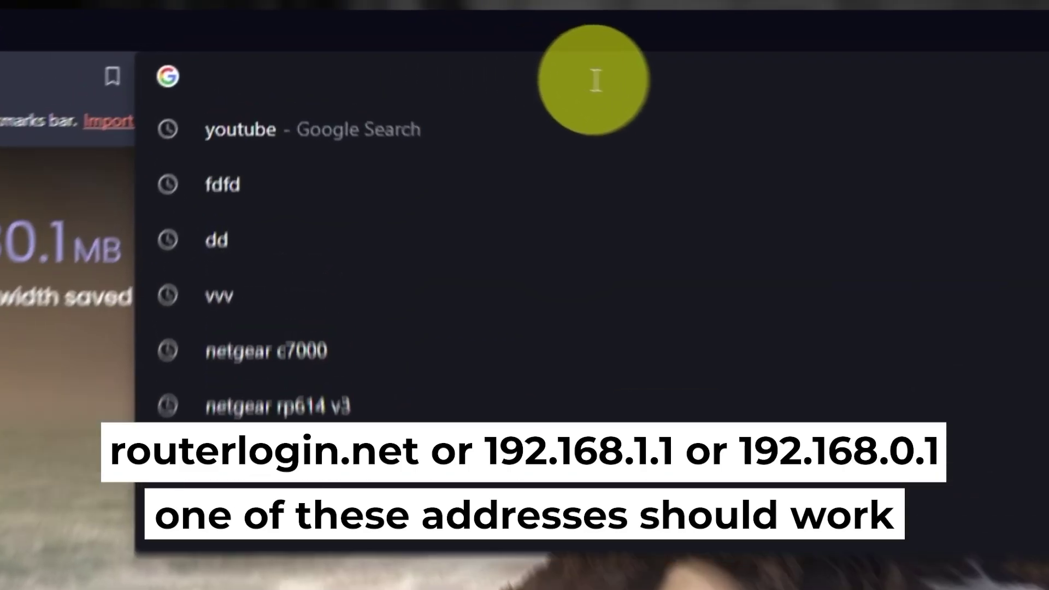
Step: Load the router setup address 192.168.1.1 in Brave
text(192.168)
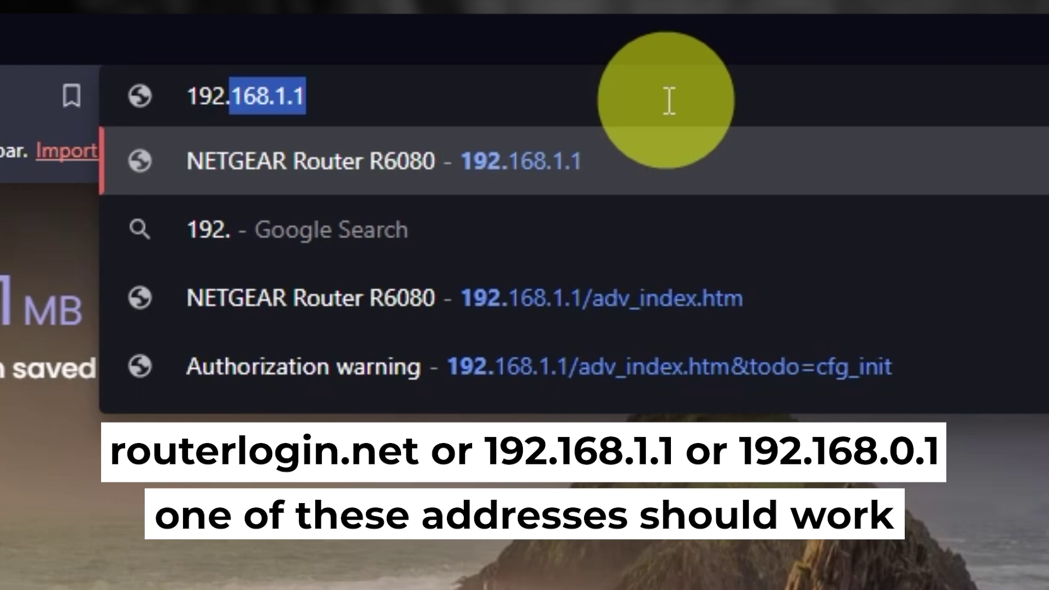
text(.1.1)
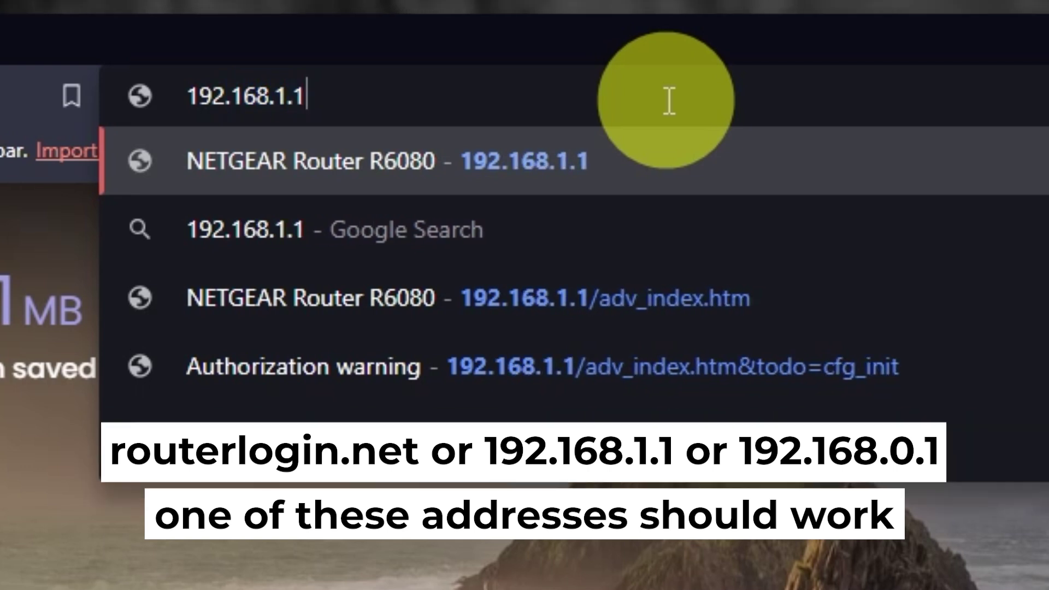
key(Return)
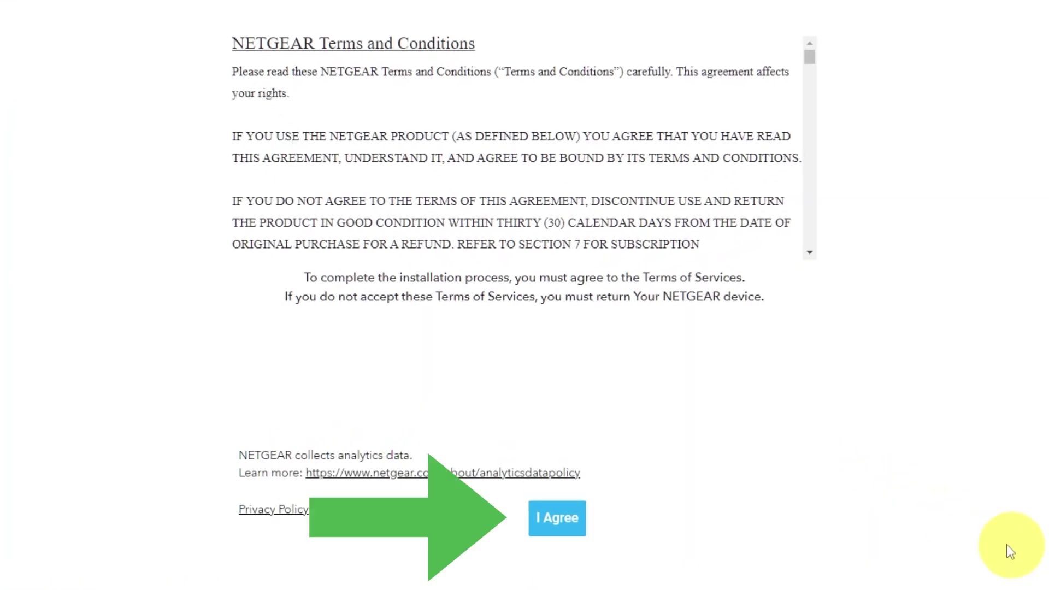
Step: Accept the NETGEAR terms, then continue past the Welcome and Internet detected pages
click(578, 525)
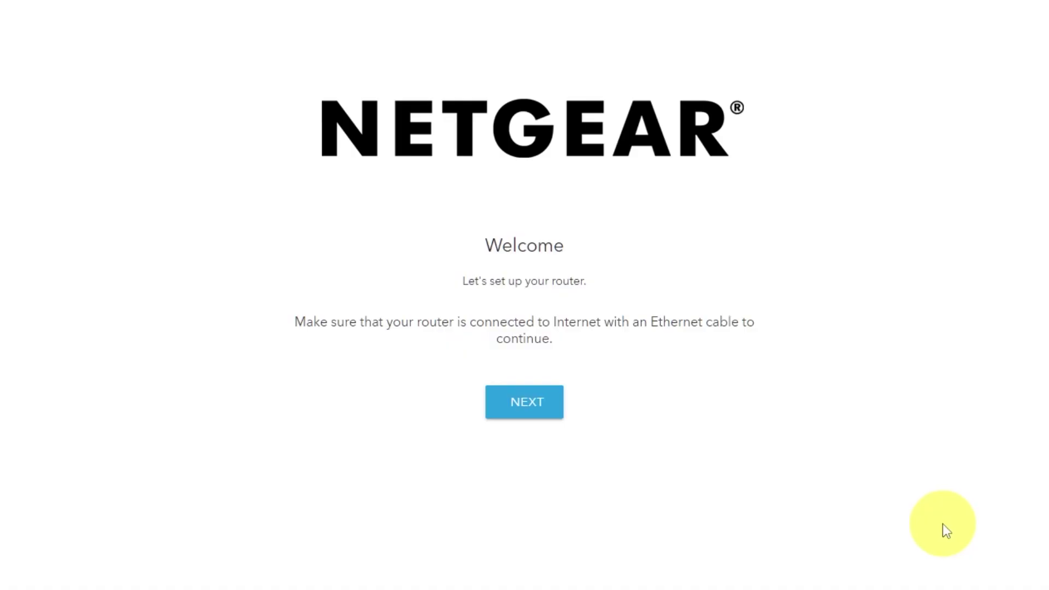
click(544, 407)
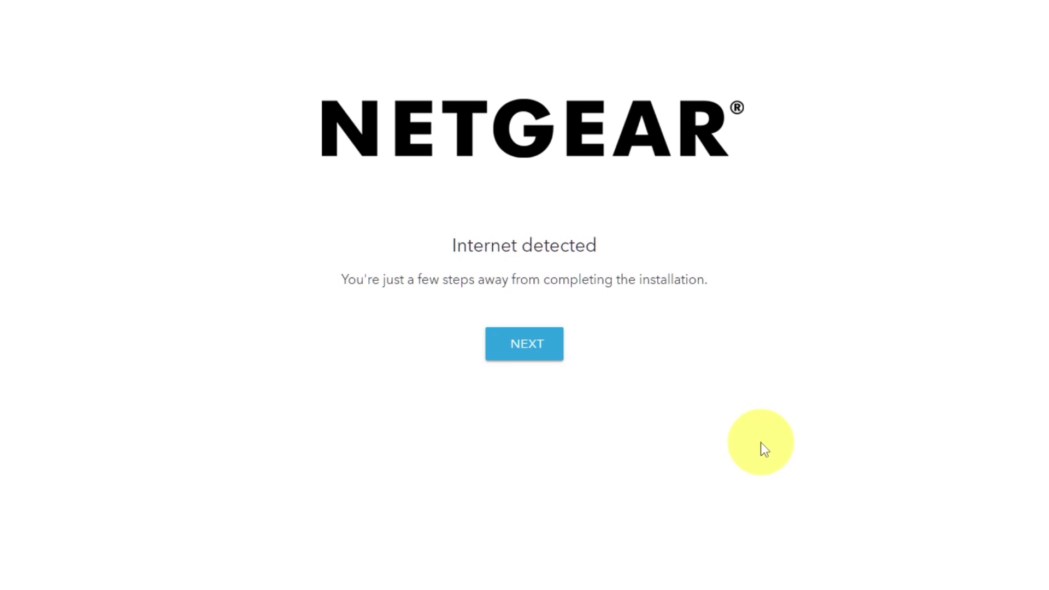
click(535, 355)
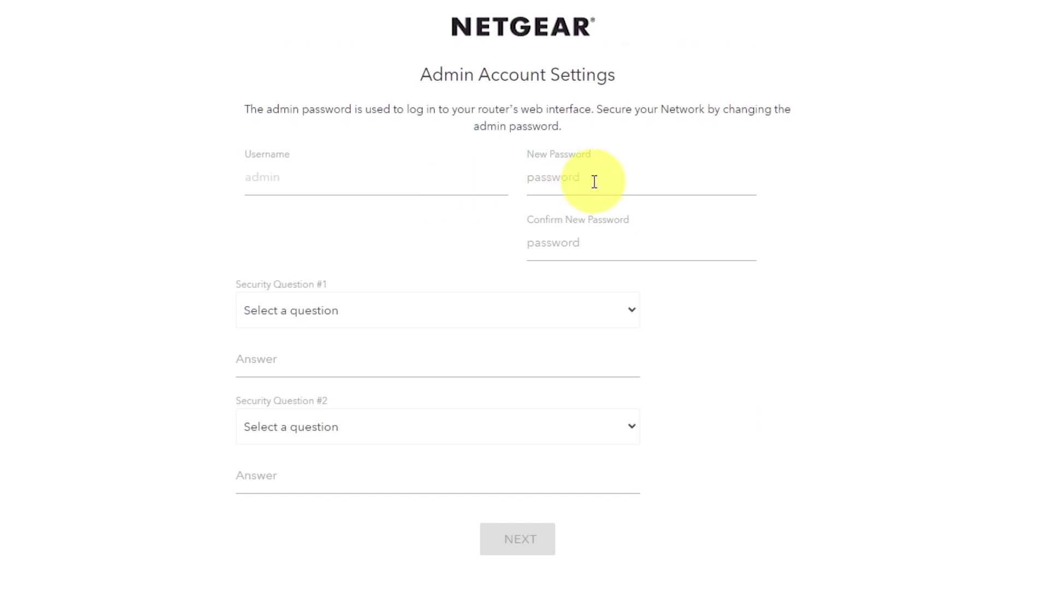
Step: Enter and confirm the new admin password
click(592, 180)
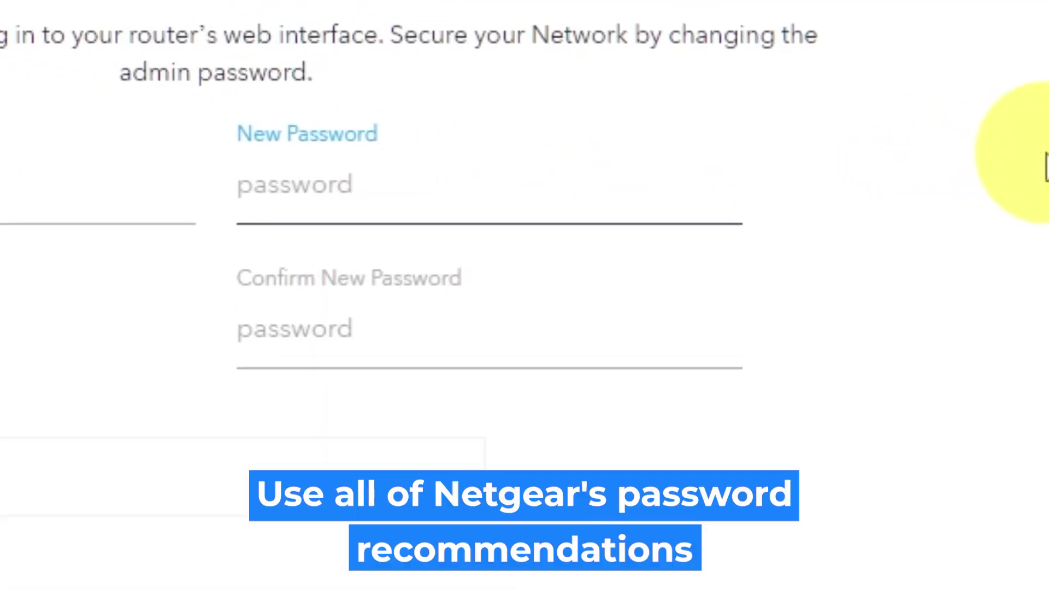
text(a)
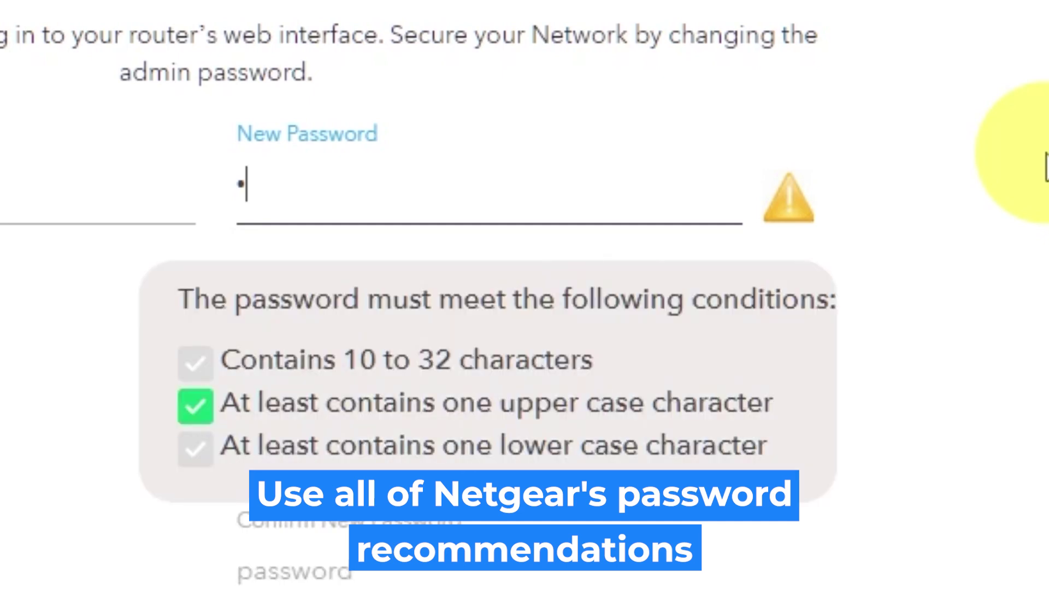
text(assword)
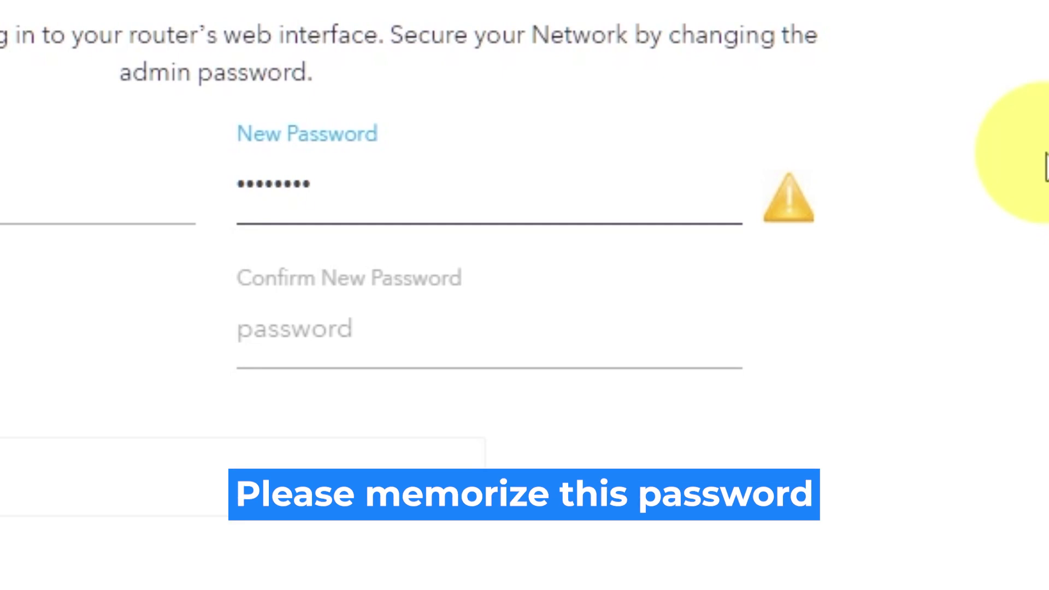
text(12)
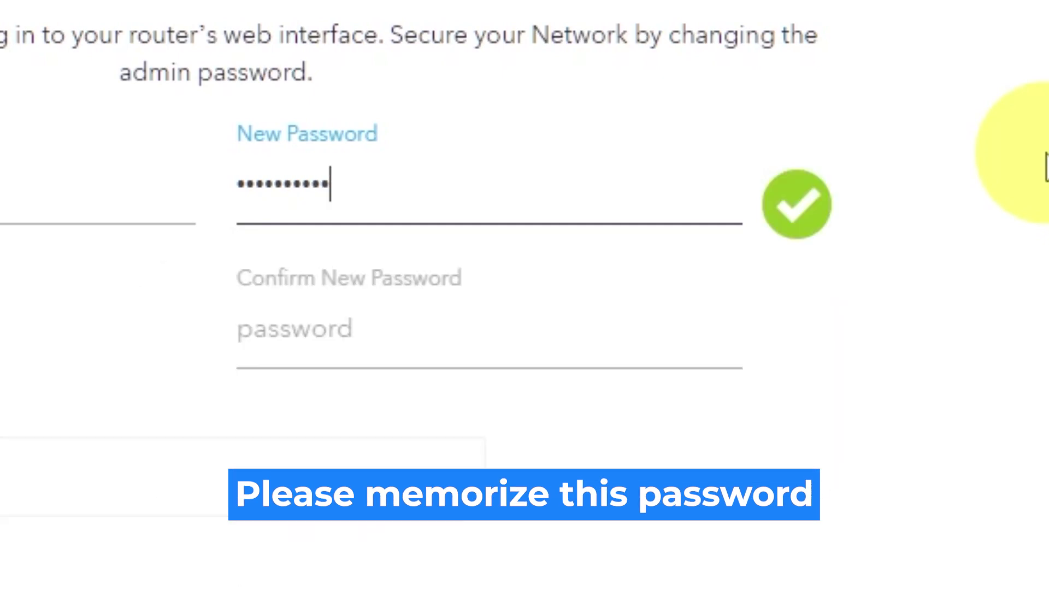
click(644, 326)
text(Pa)
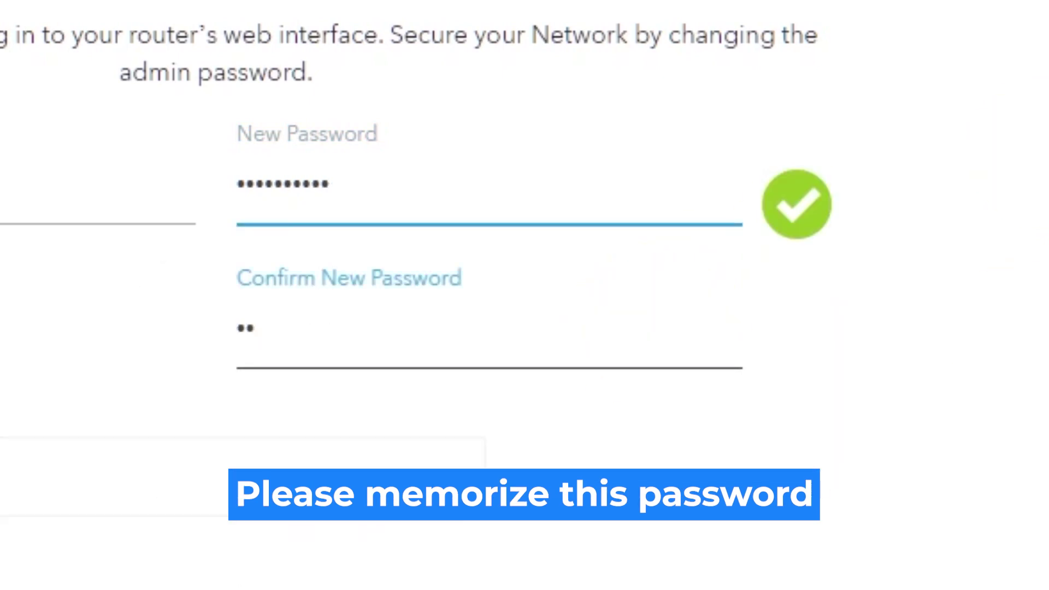
text(ssword12)
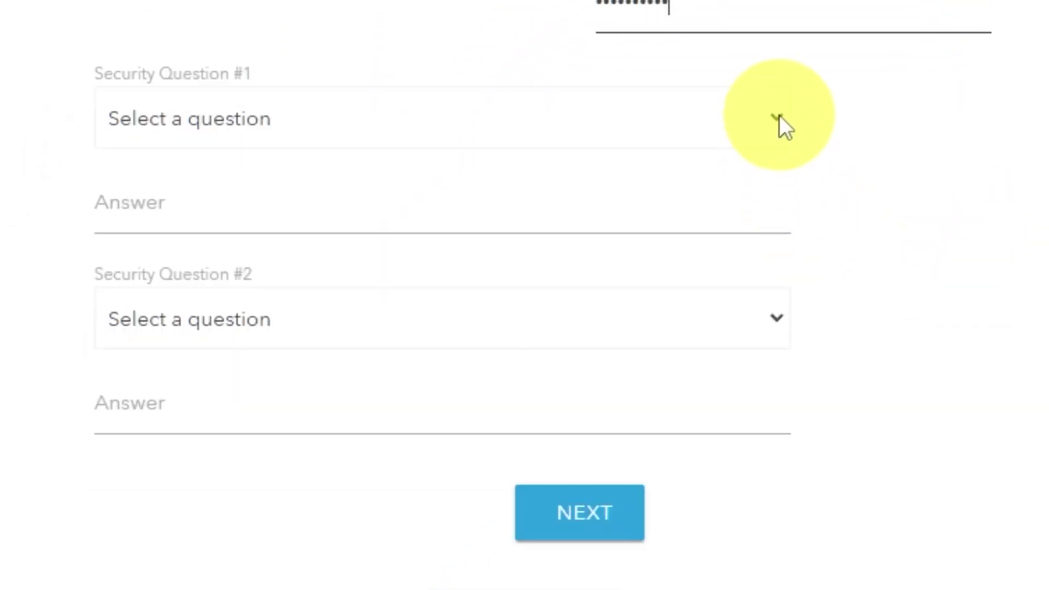
Step: Choose the first-NETGEAR-product and best-friend's-first-name security questions and fill in both answers
click(751, 149)
click(652, 232)
click(638, 213)
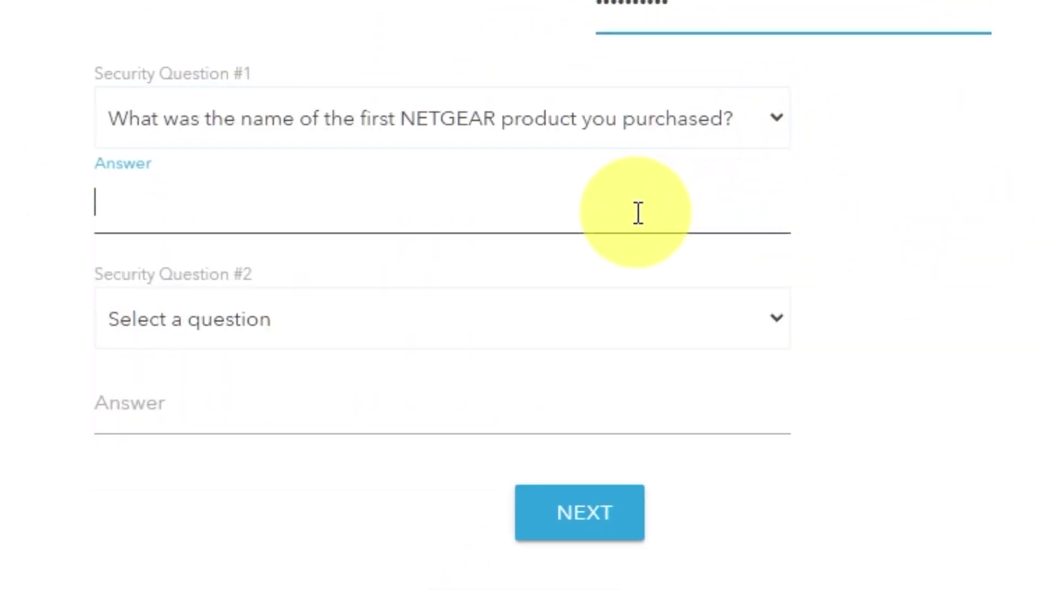
text(999)
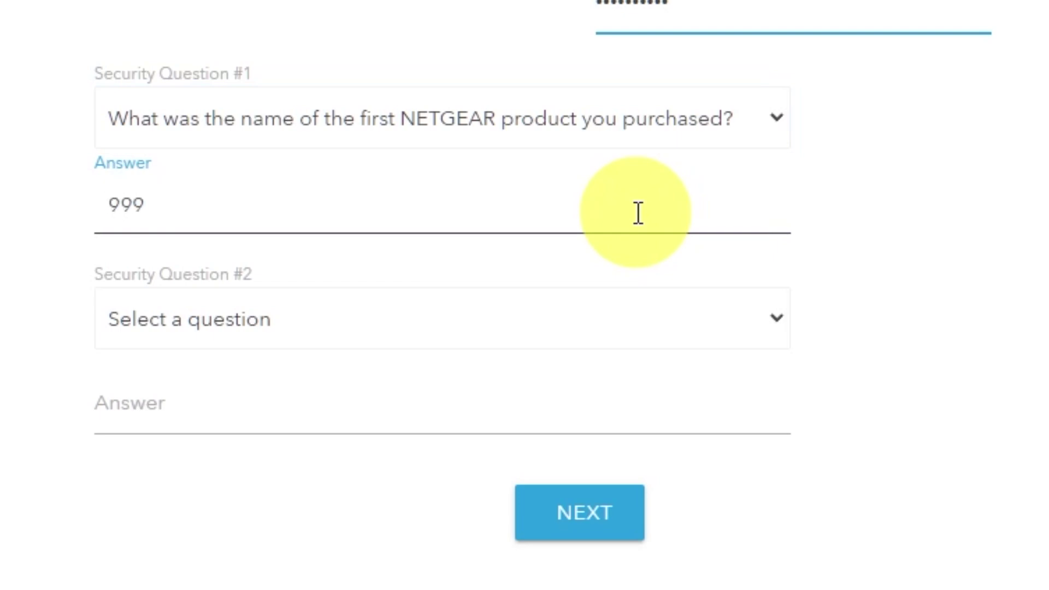
click(776, 321)
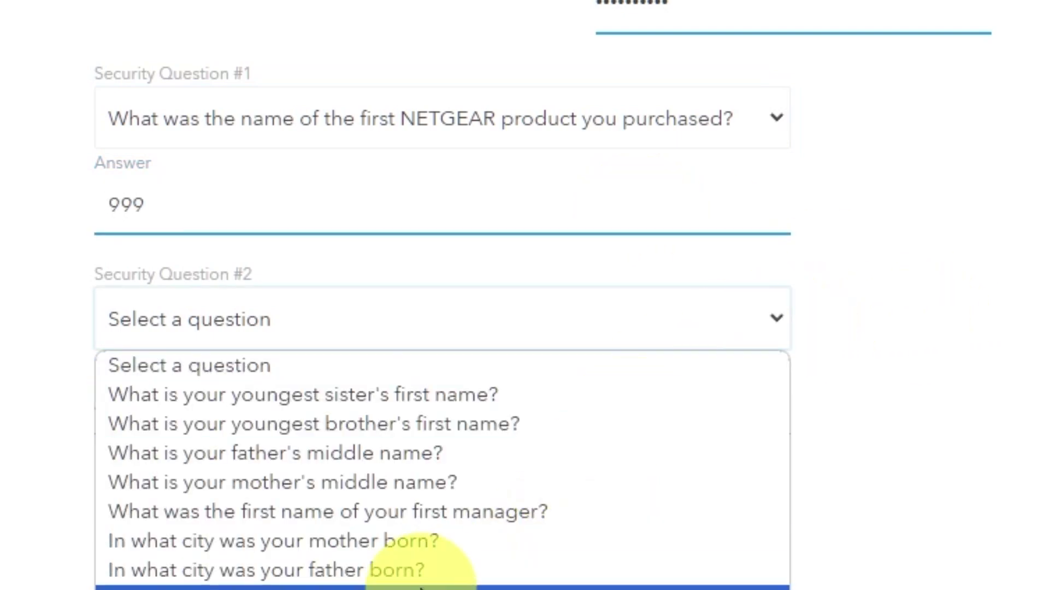
click(420, 587)
click(386, 419)
text(bob)
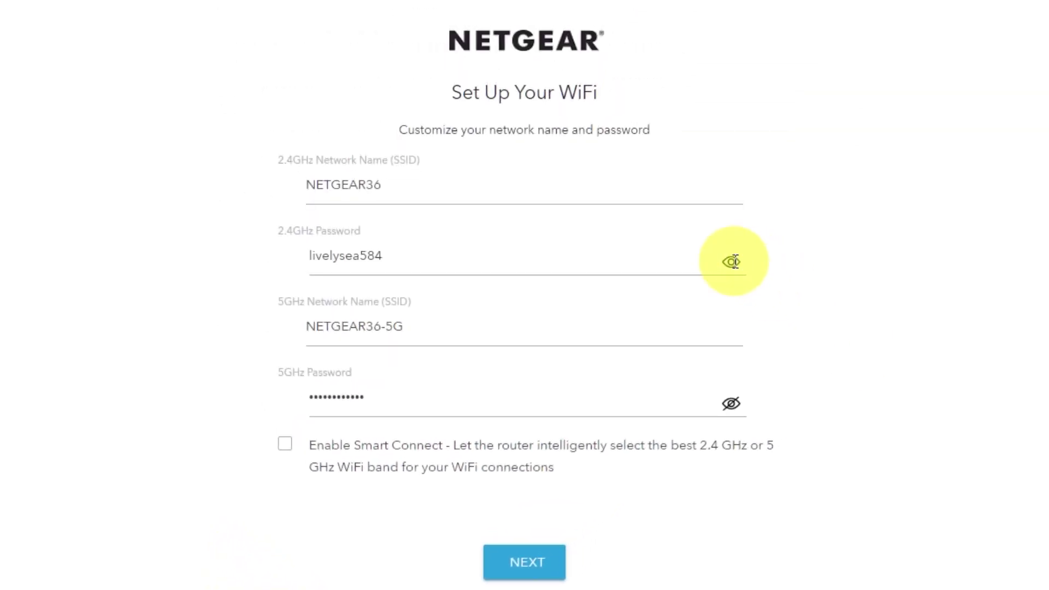
Step: Review the NETGEAR36 and NETGEAR36-5G names and passwords, then save the WiFi settings
click(731, 403)
click(731, 405)
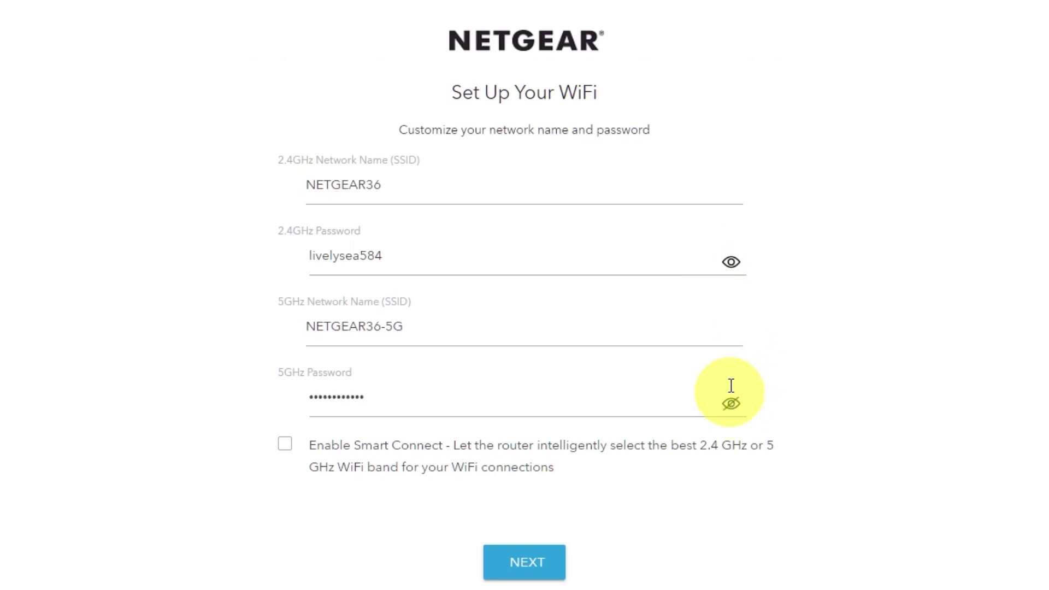
click(730, 262)
click(339, 190)
drag(402, 326, 356, 326)
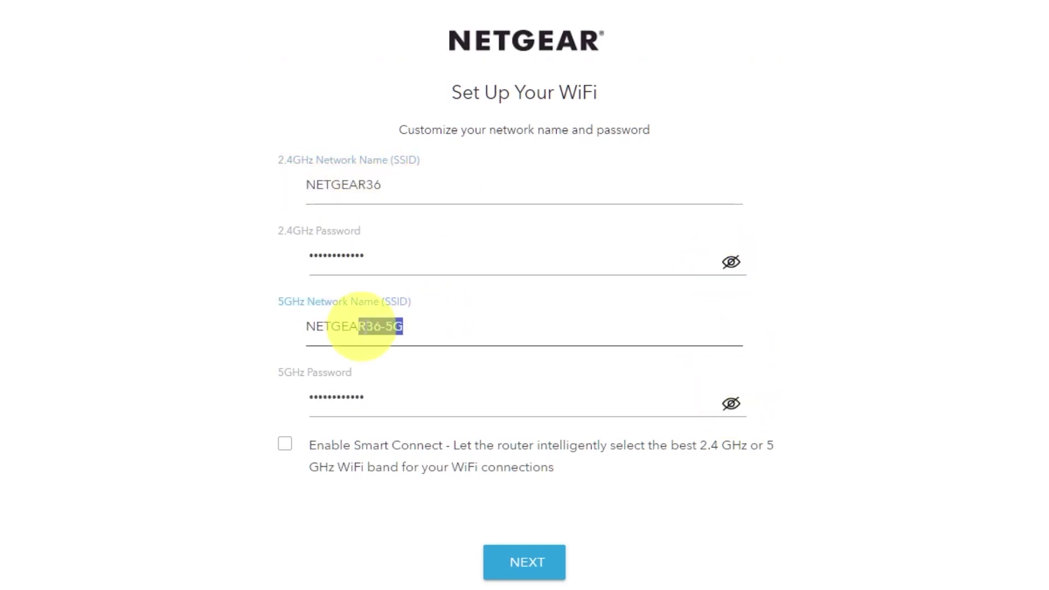
click(382, 401)
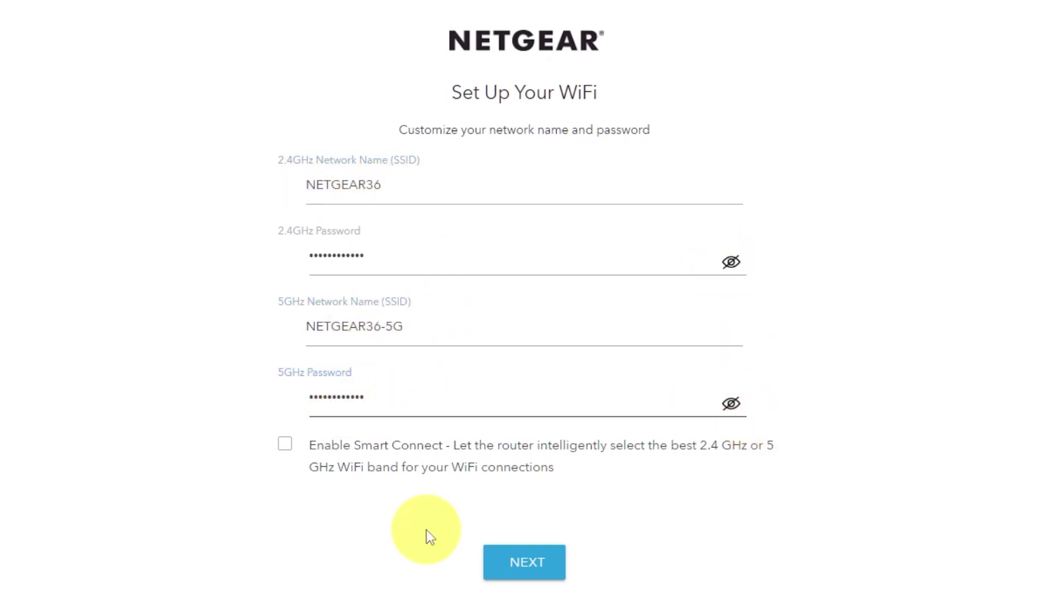
click(548, 561)
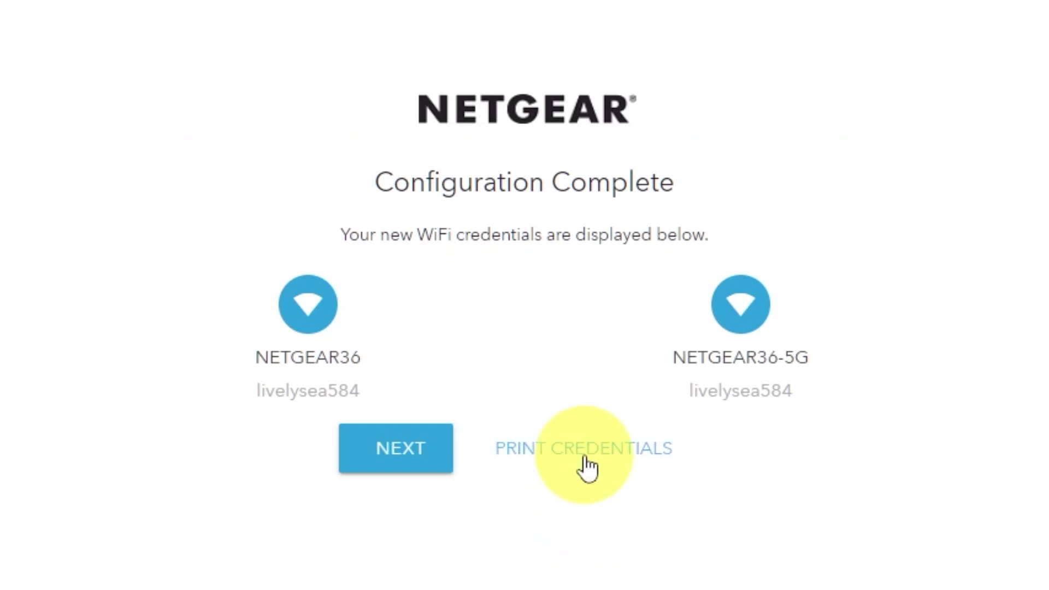
Step: Continue past Configuration Complete and close the firmware update banner
click(393, 462)
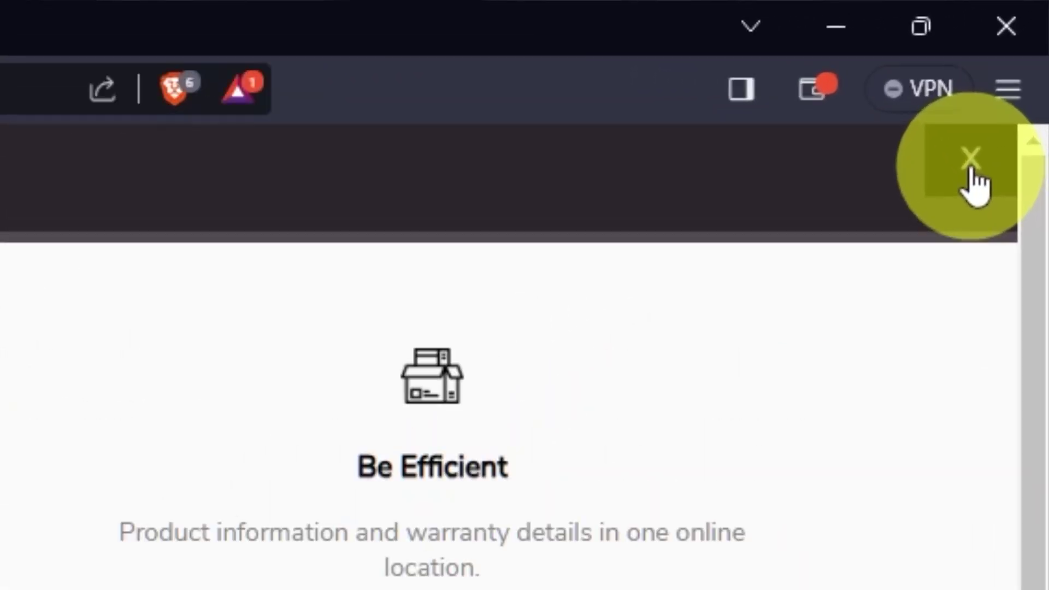
click(970, 160)
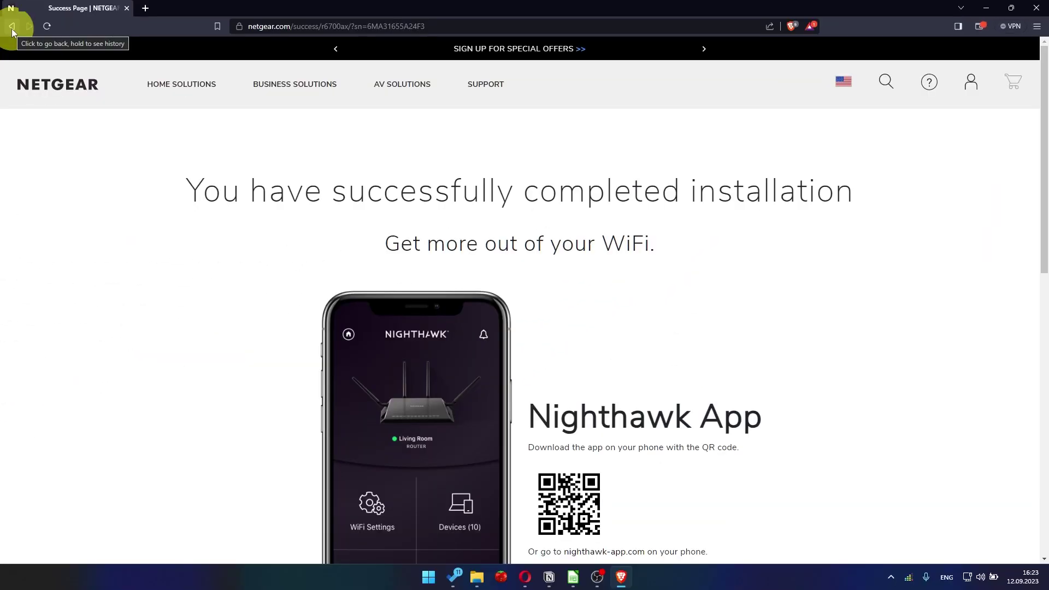
Step: Replace the browser address with 192.168.1.1 to reach the router login
click(281, 25)
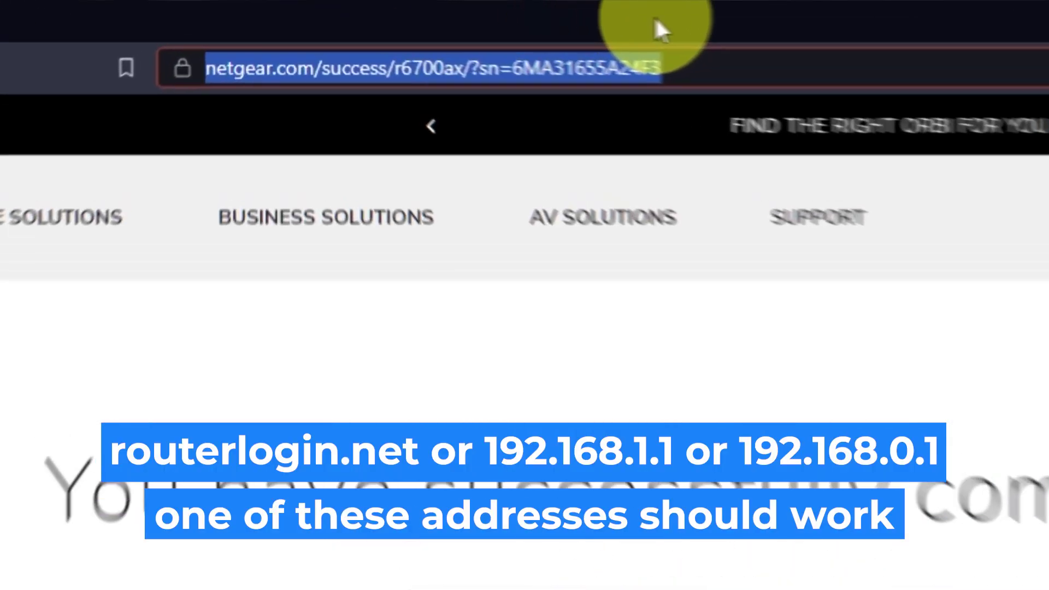
key(BackSpace)
text(192.168.1.1)
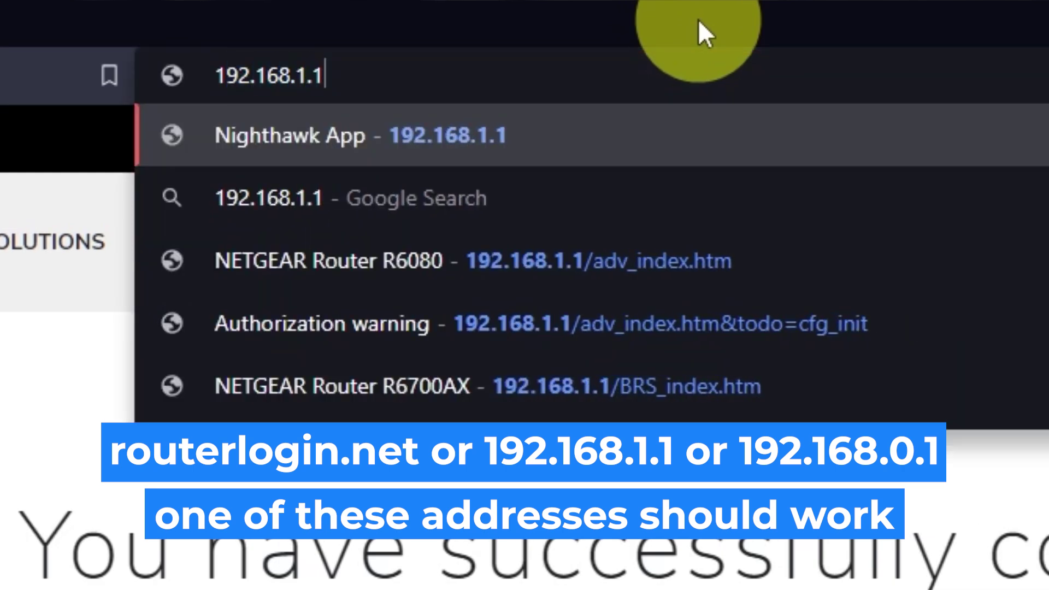
key(Return)
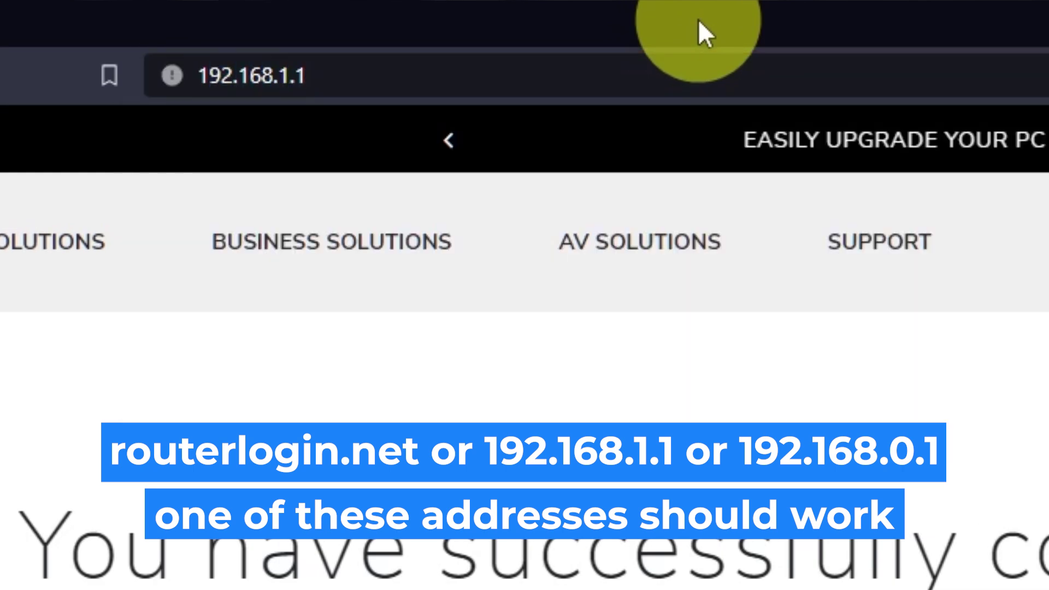
Step: Sign in with the admin username and password, then dismiss the NETGEAR Armor popup
text(admin)
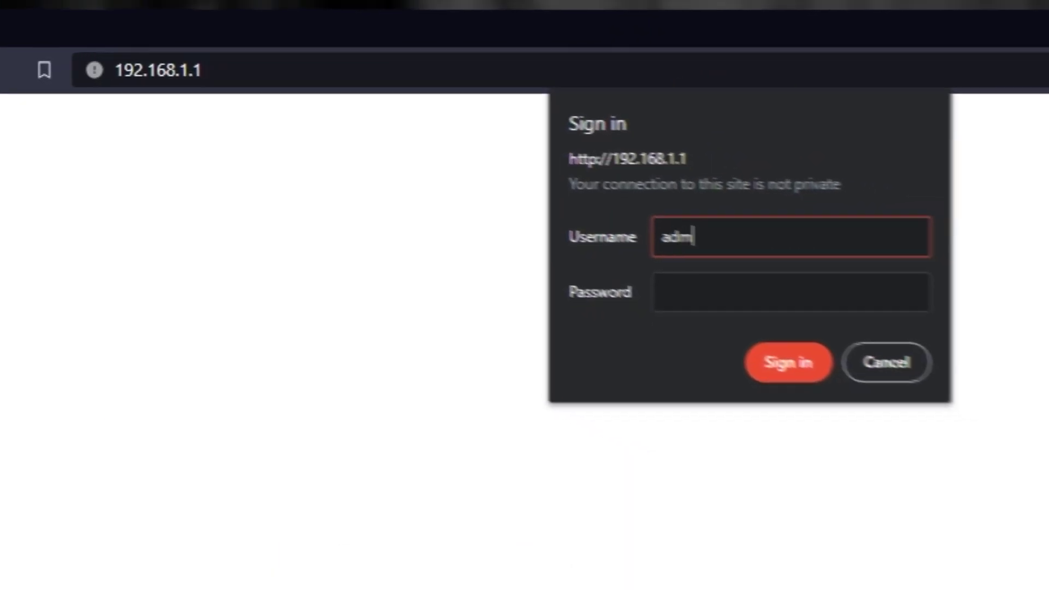
key(Tab)
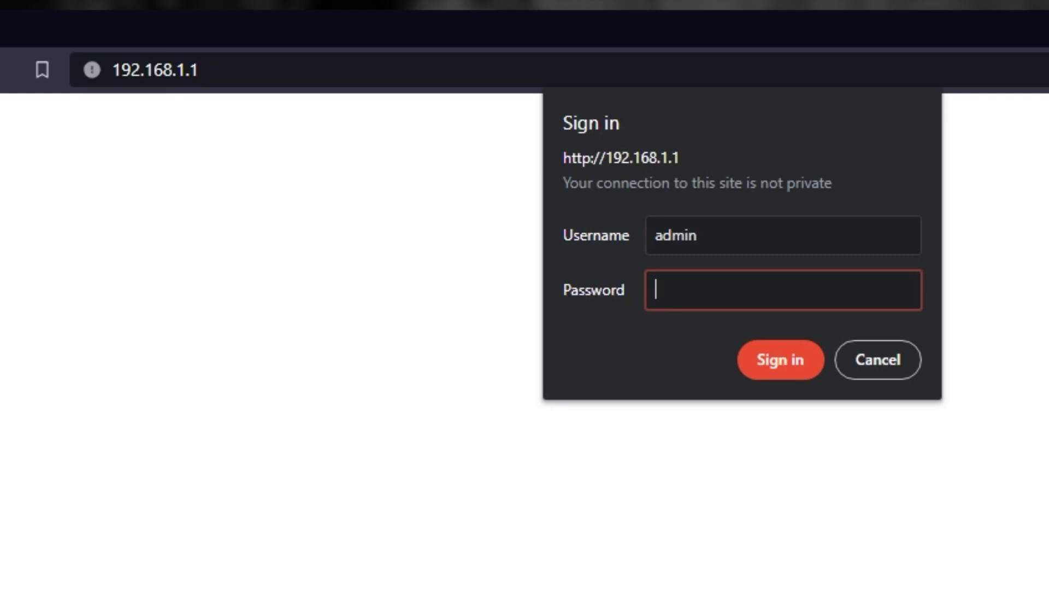
text(admin)
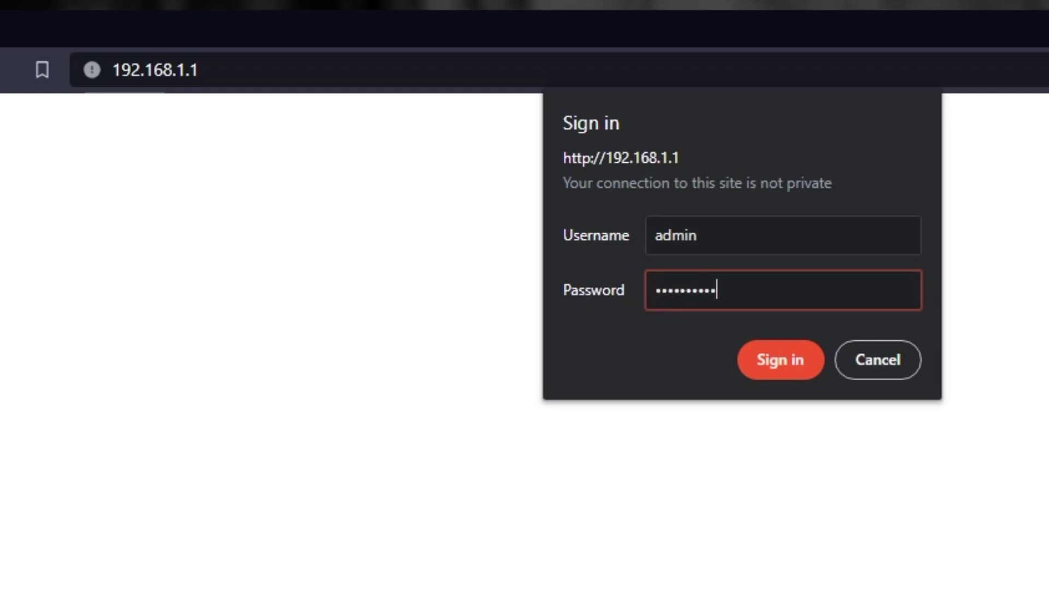
click(745, 361)
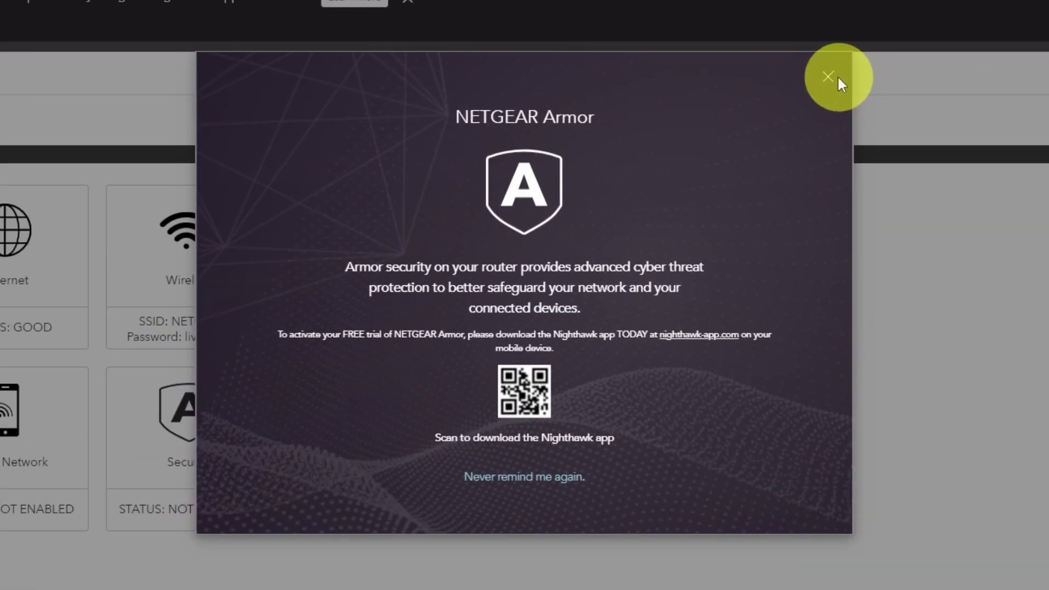
click(829, 78)
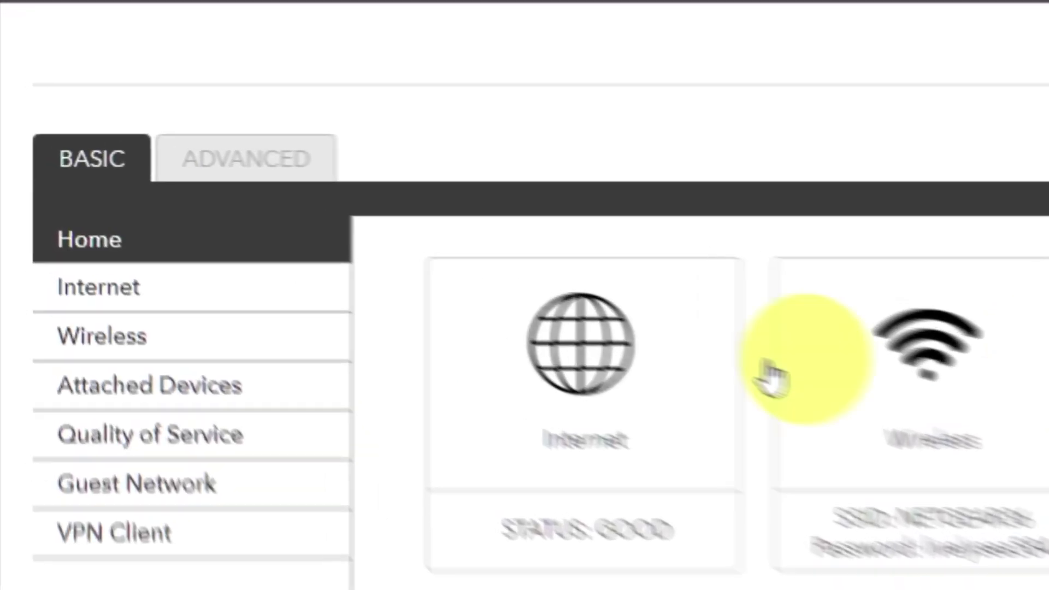
Step: Open the Setup Wizard from the ADVANCED tab
click(353, 191)
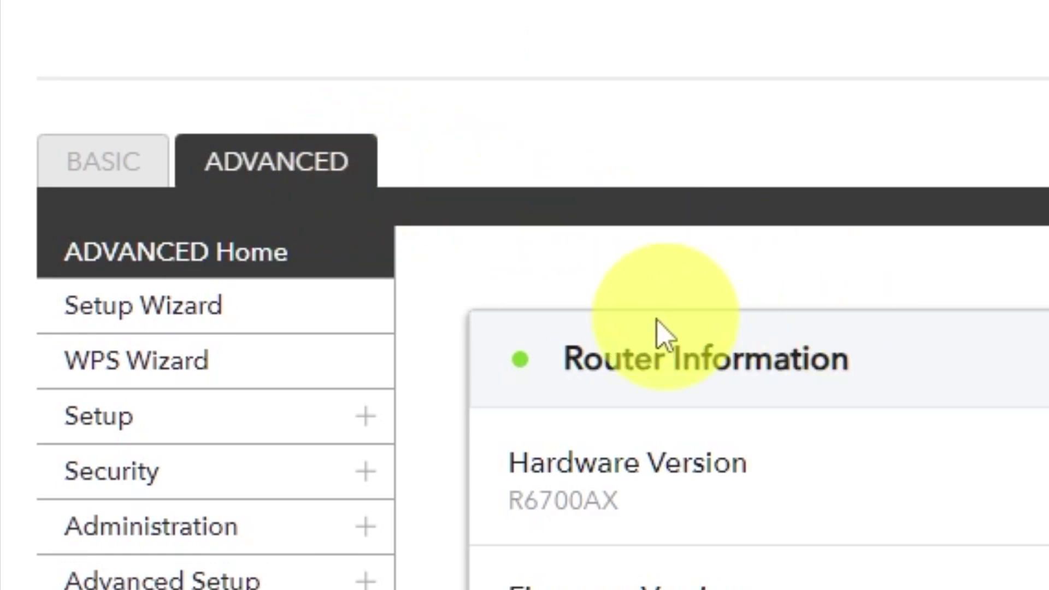
click(297, 341)
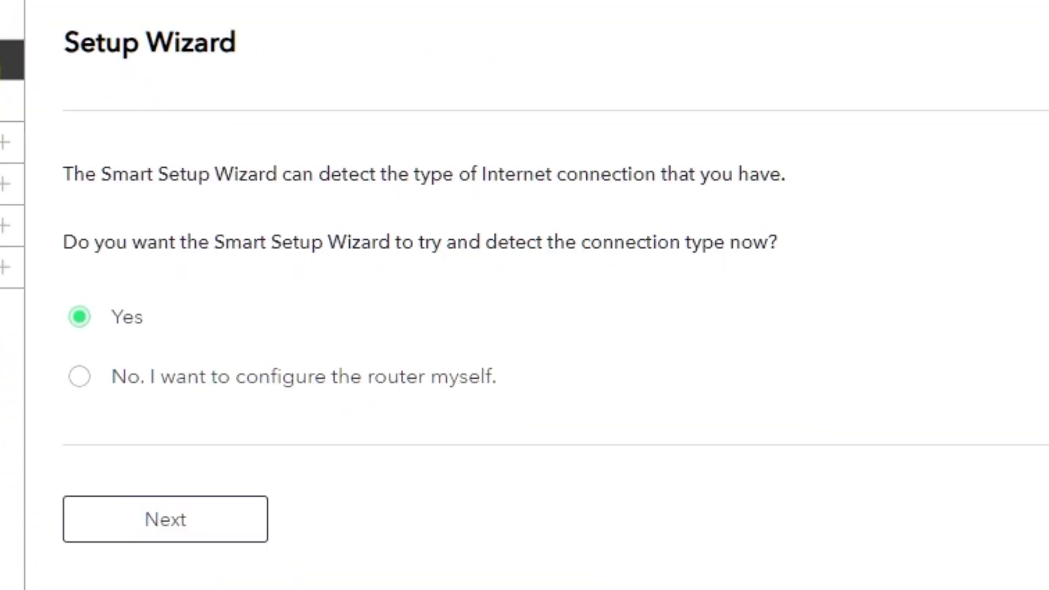
Step: Select 'No. I want to configure the router myself.' for manual Internet Setup
click(78, 379)
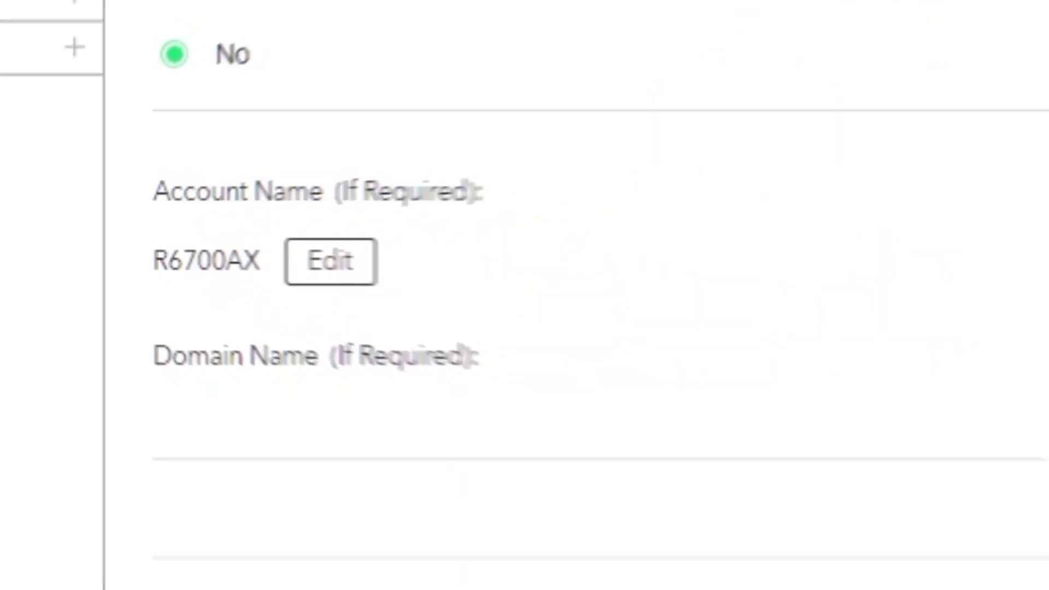
Step: Keep IP 'Get Dynamically from ISP', set DNS to 'Get Automatically from ISP', and apply
scroll(338, 235, down, 3)
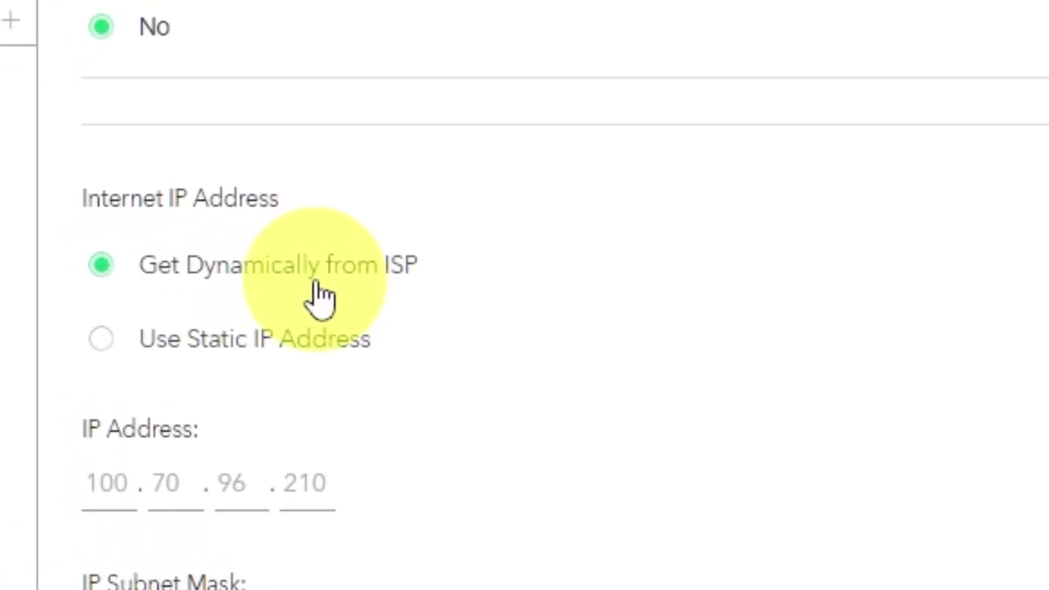
scroll(319, 298, down, 3)
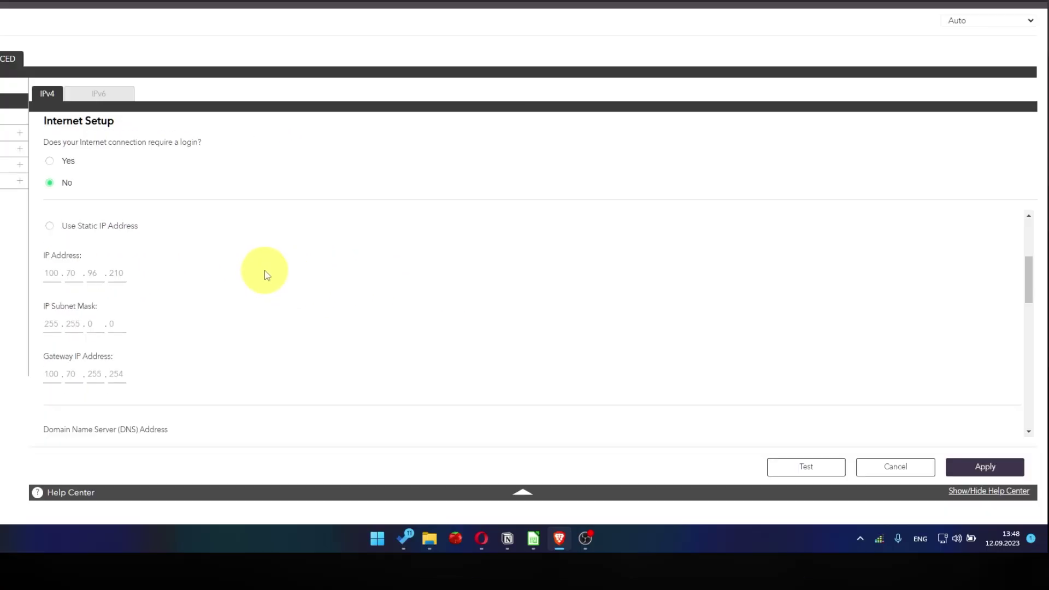
scroll(271, 274, down, 1)
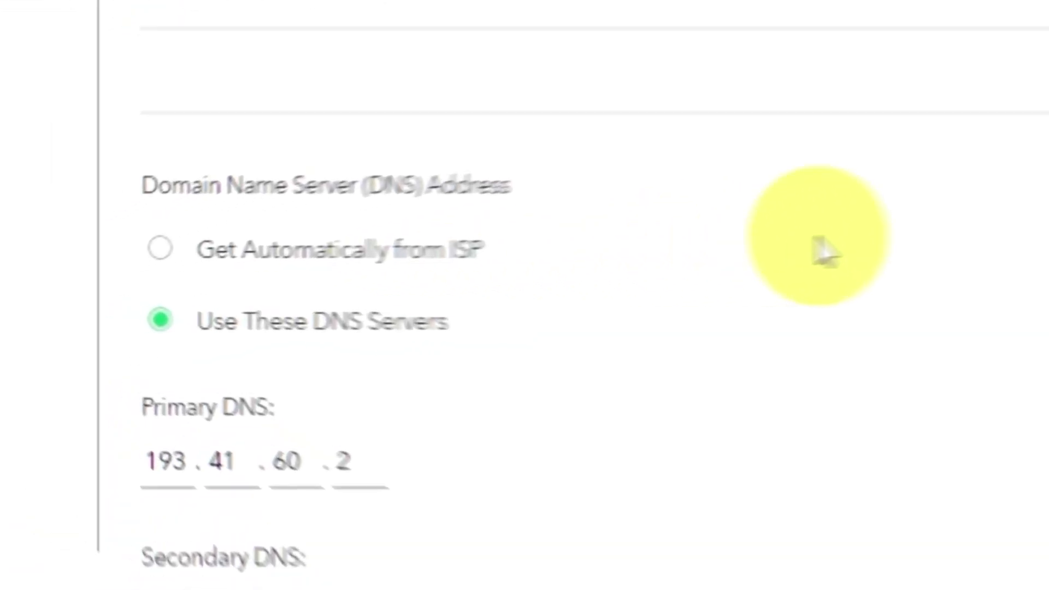
click(174, 247)
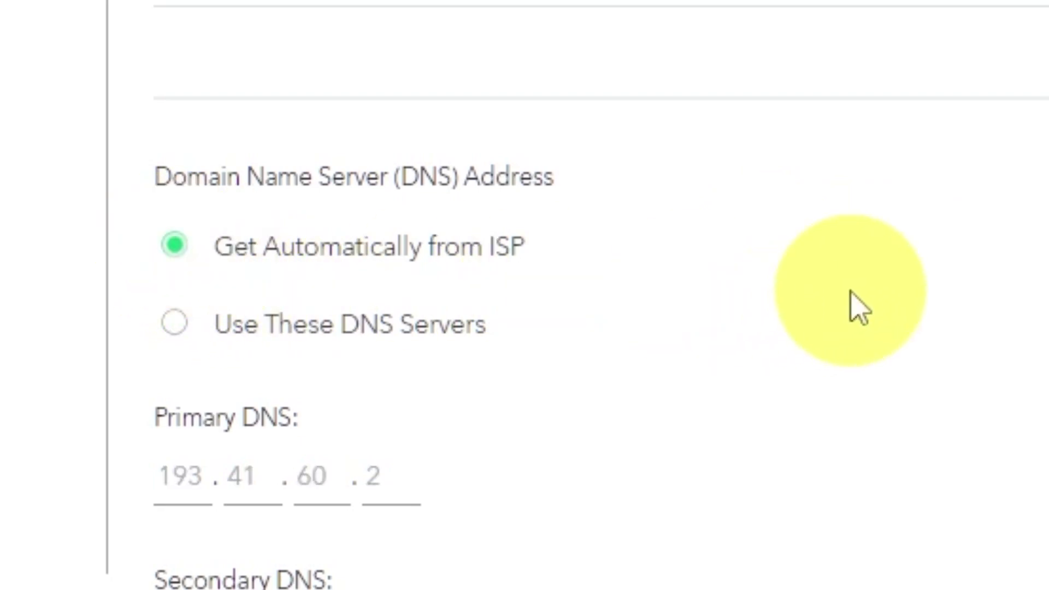
scroll(258, 288, down, 5)
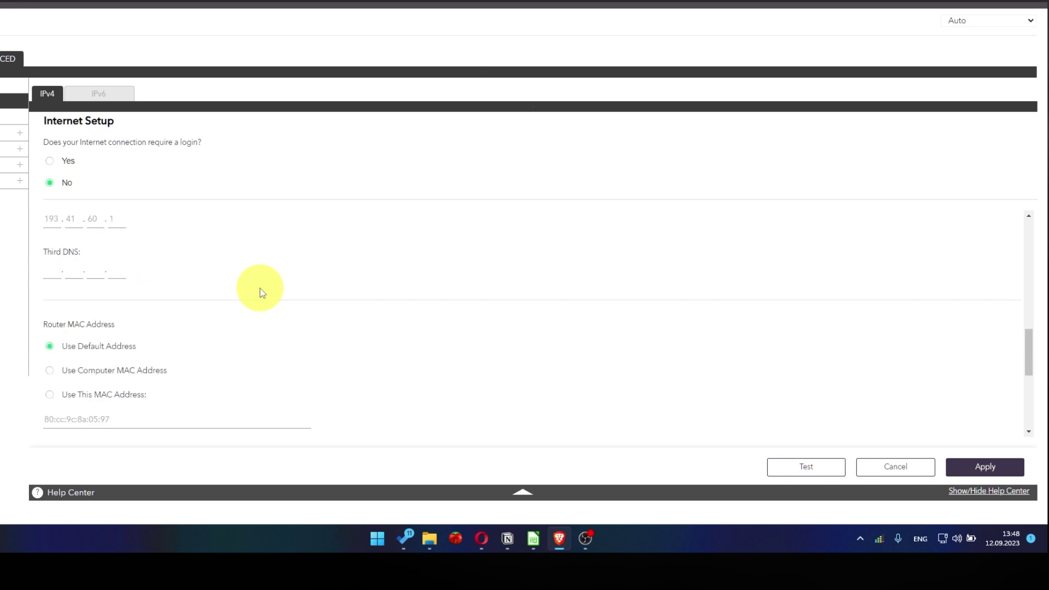
scroll(263, 293, down, 1)
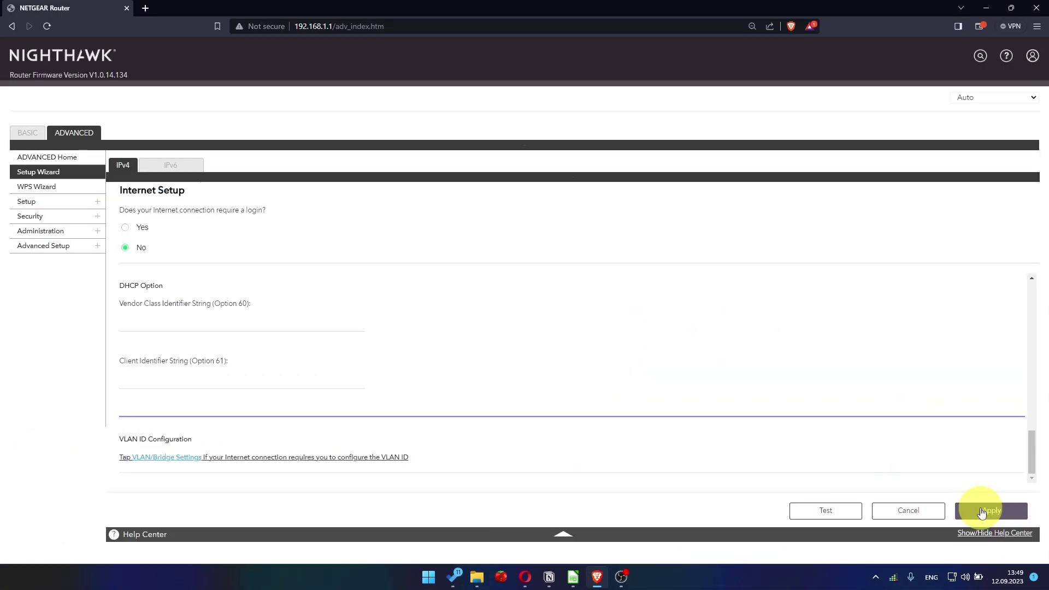
click(982, 512)
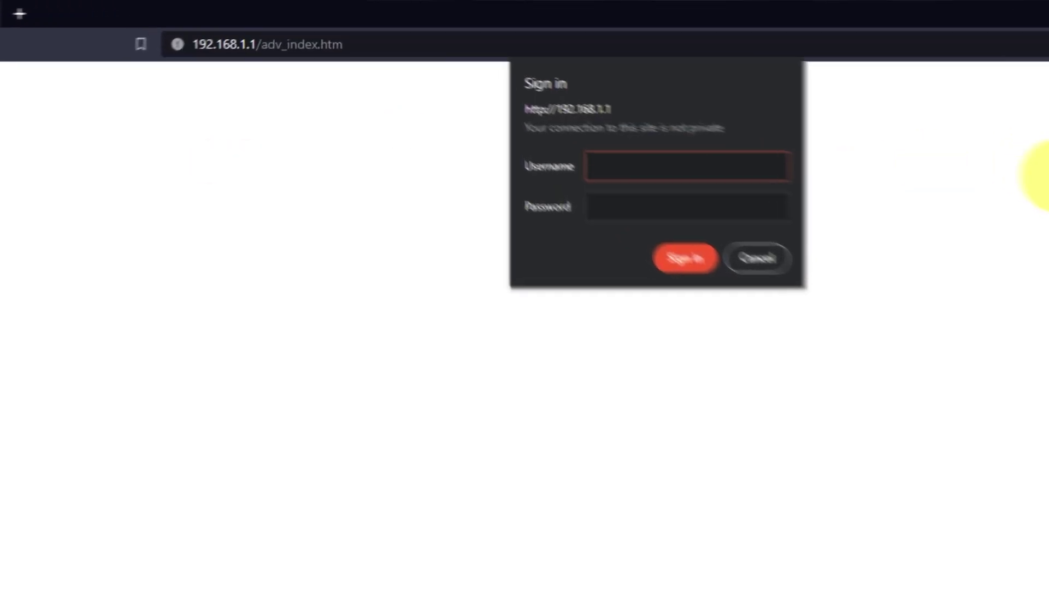
Step: Sign back in to the router web interface as admin
text(admin)
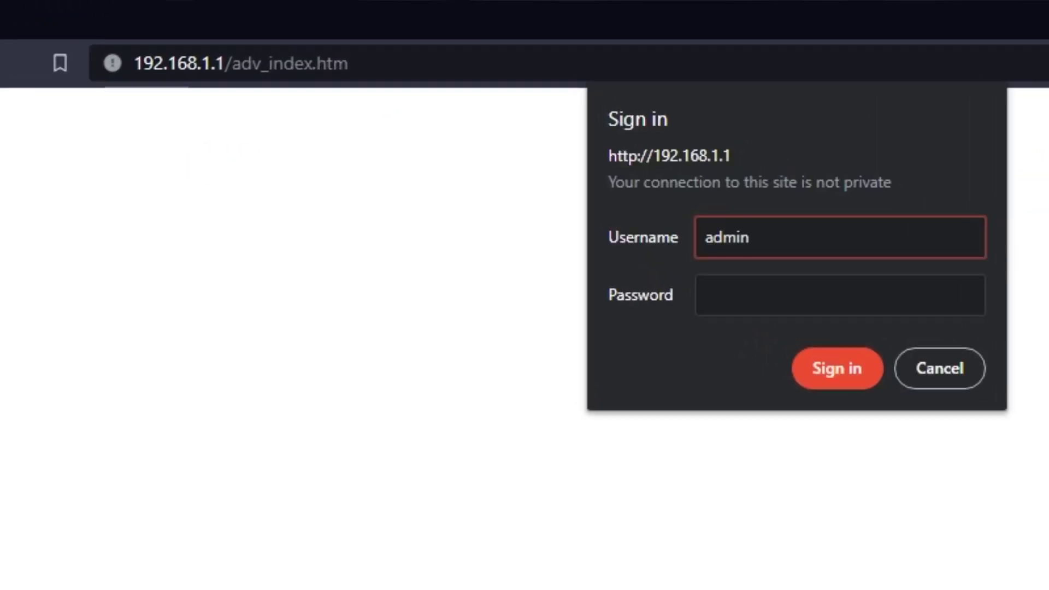
click(839, 295)
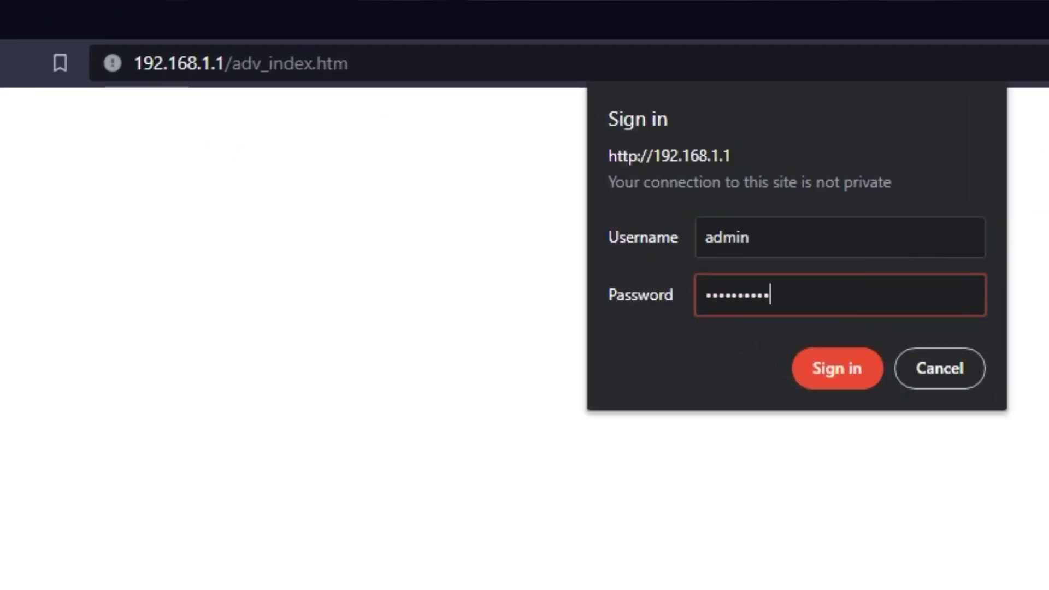
key(Return)
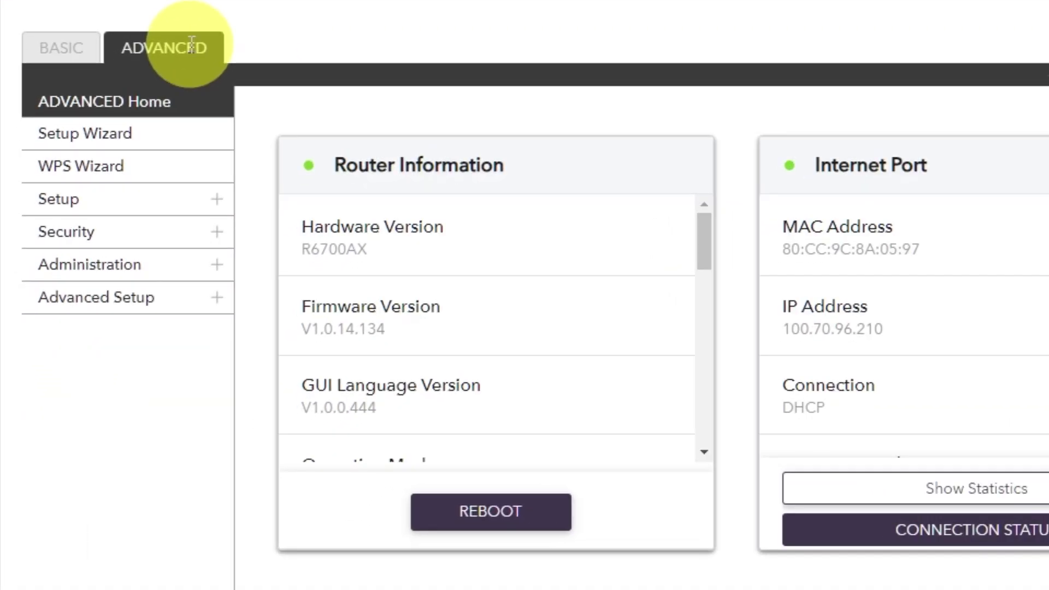
Step: Reboot the router from ADVANCED Home, confirm with Yes, and open a new browser tab
click(139, 219)
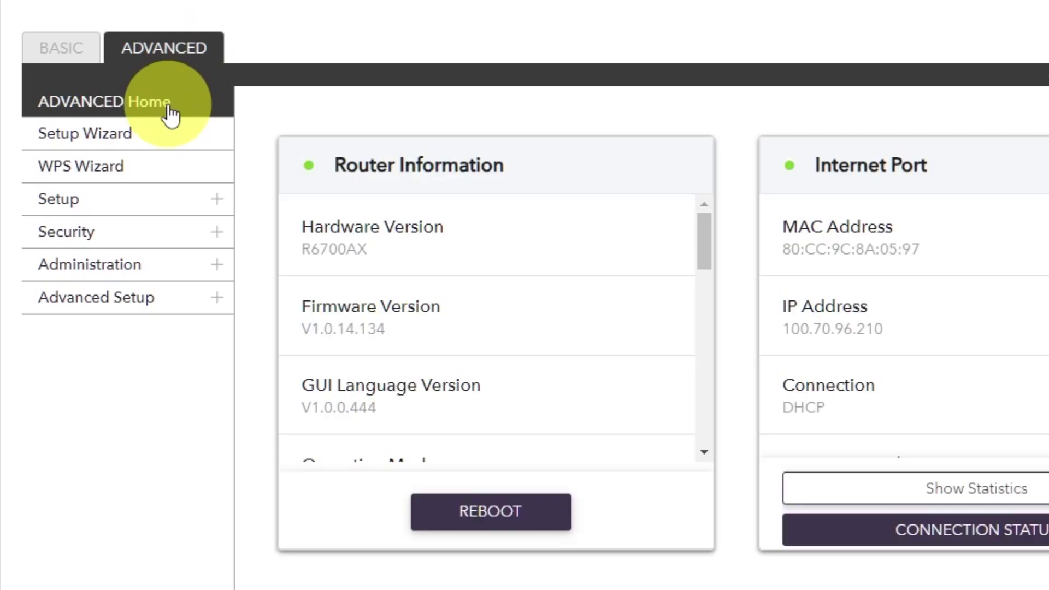
click(169, 109)
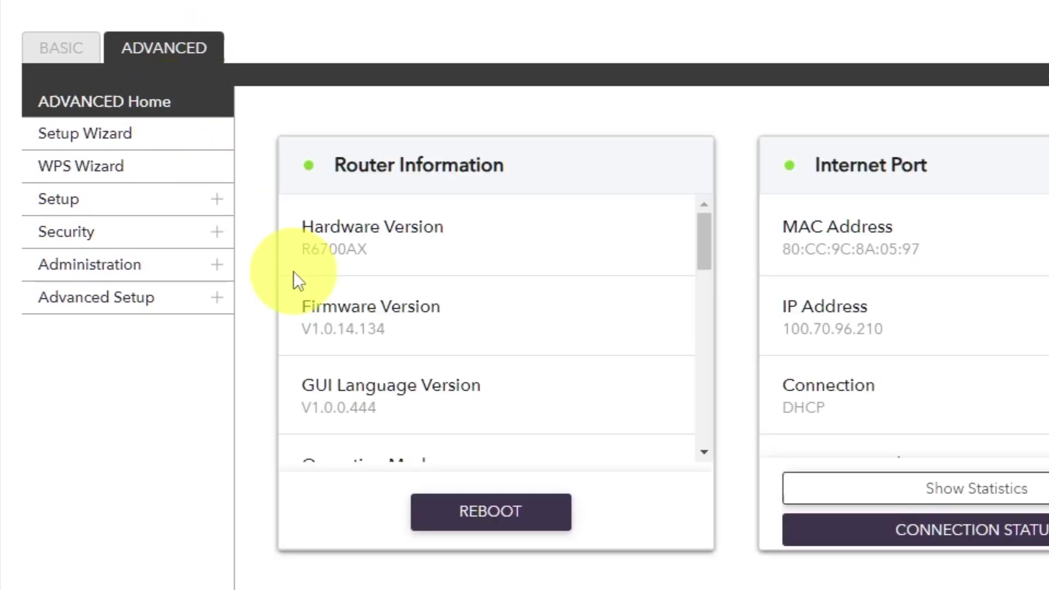
click(475, 511)
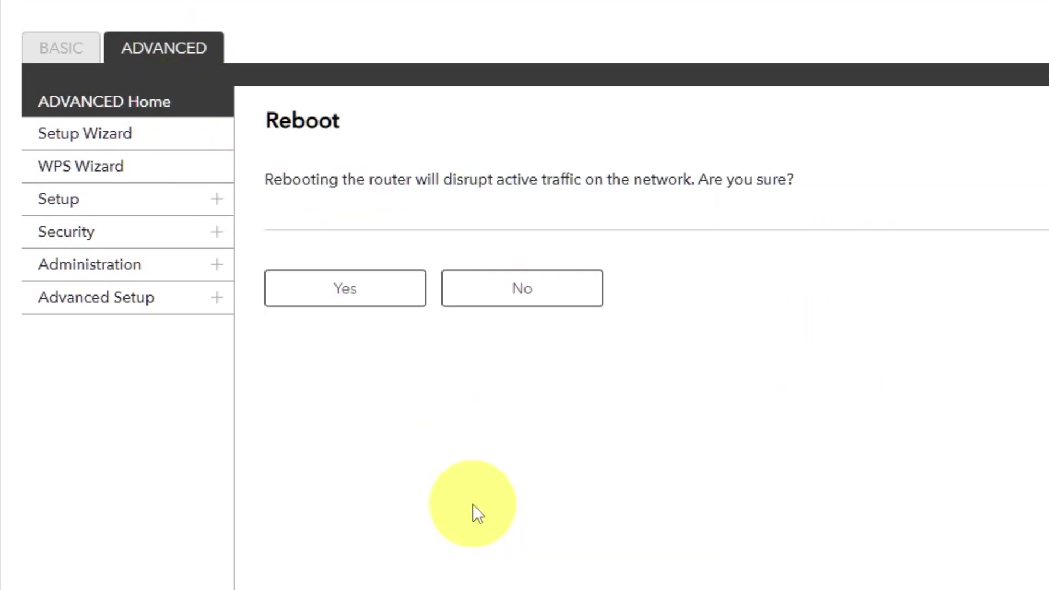
click(349, 294)
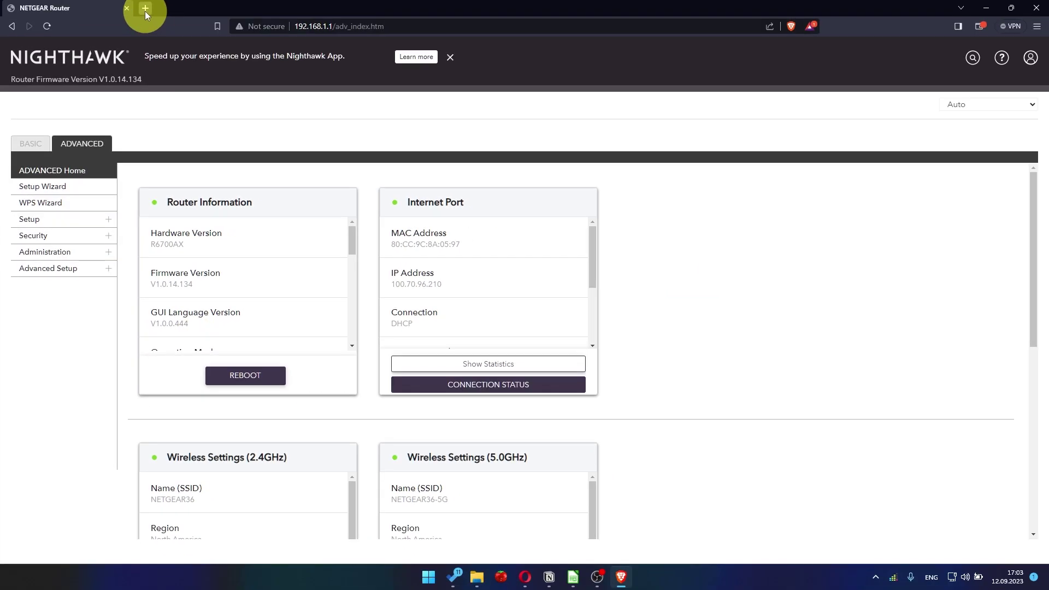
click(145, 9)
Step: Search Google for youtube to test the connection, then sign back in and dismiss the NETGEAR Armor popup
click(318, 26)
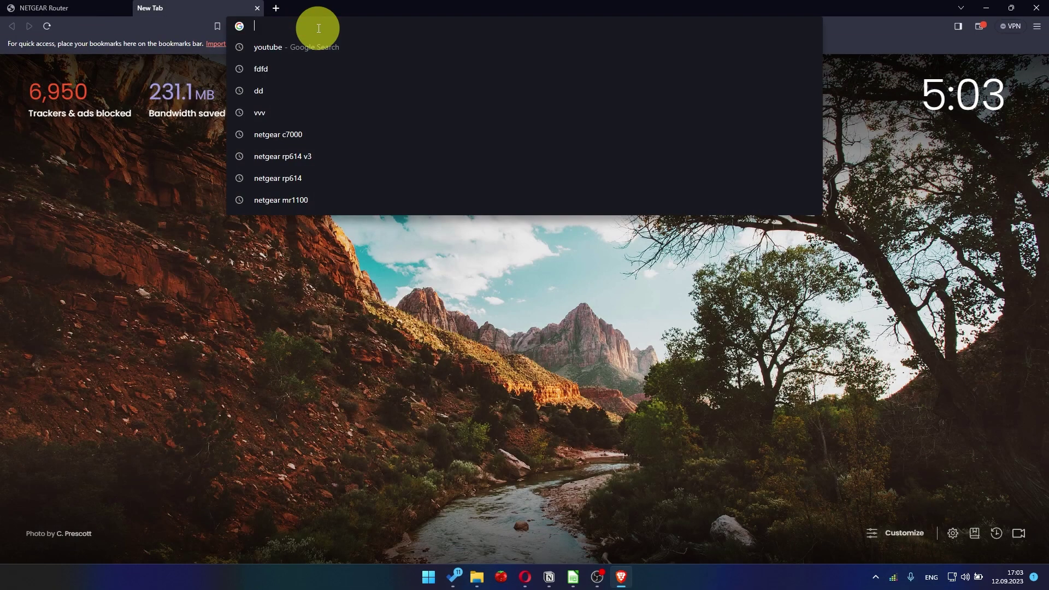
click(296, 48)
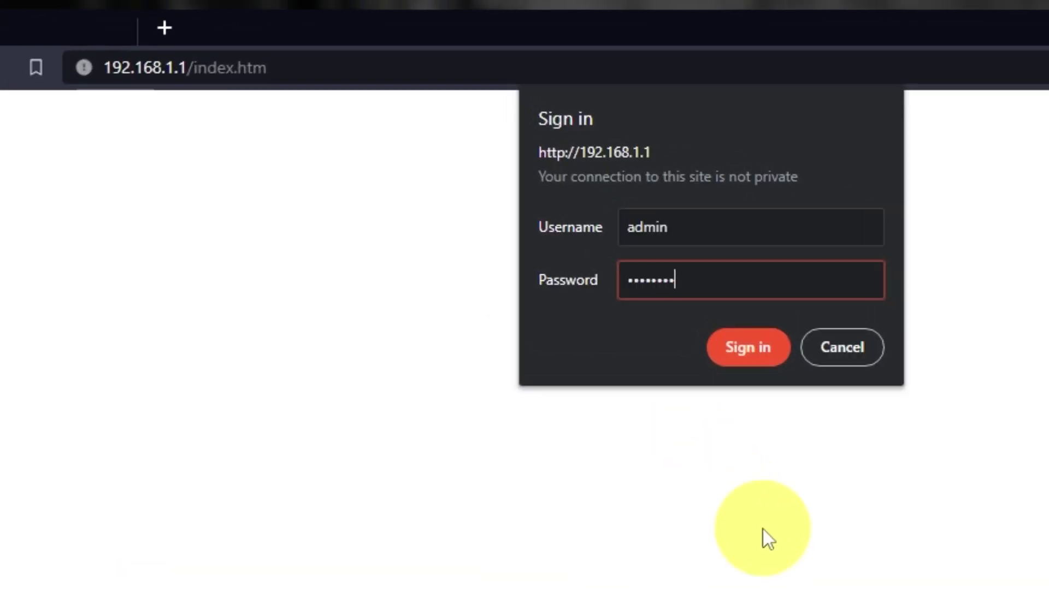
key(Return)
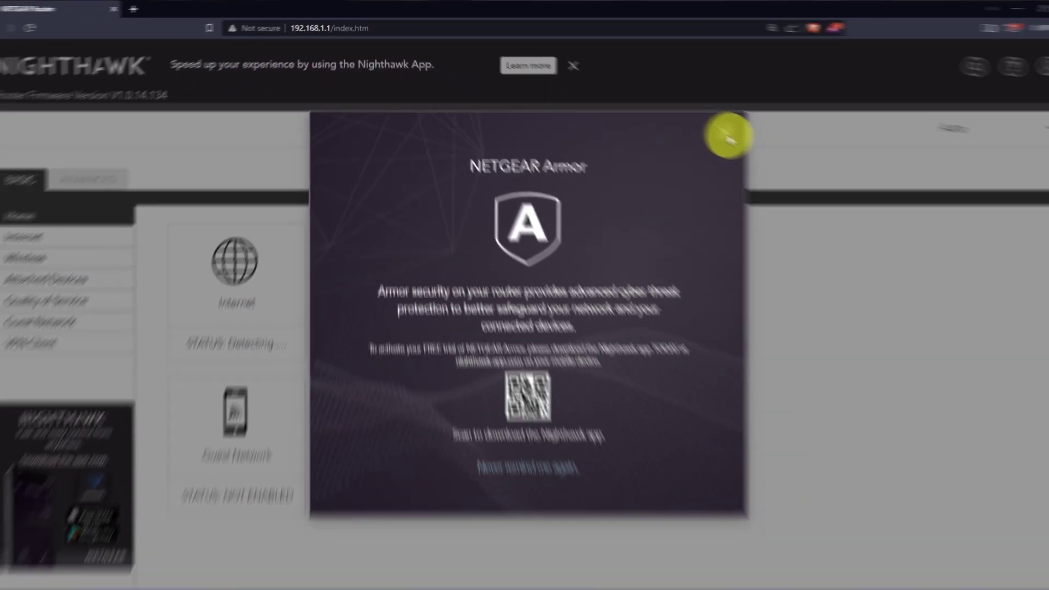
click(727, 137)
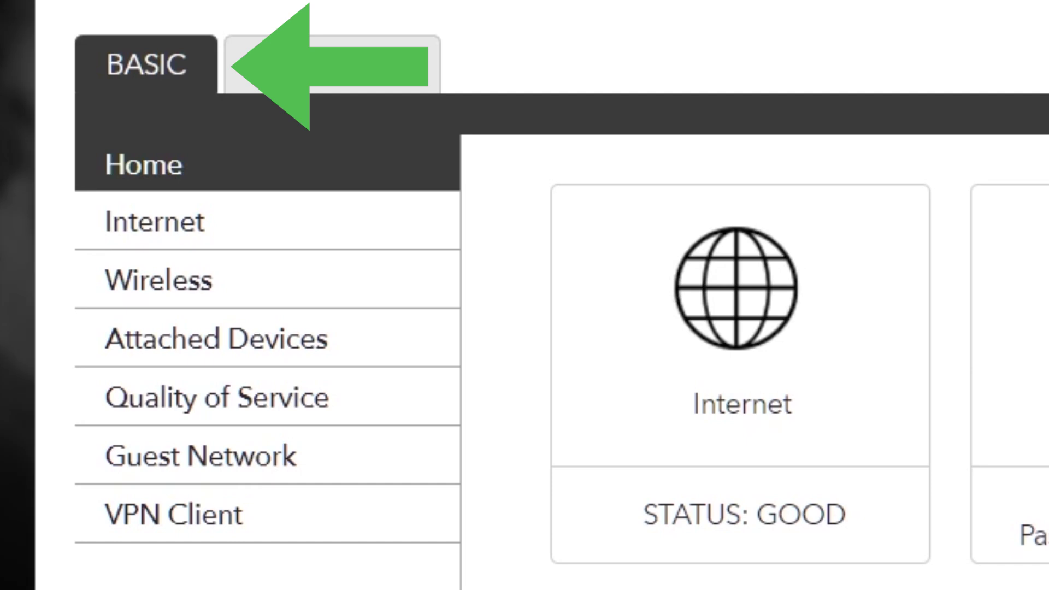
Step: Set Router MAC Address to 'Use Computer MAC Address' in the Internet settings and apply
click(272, 230)
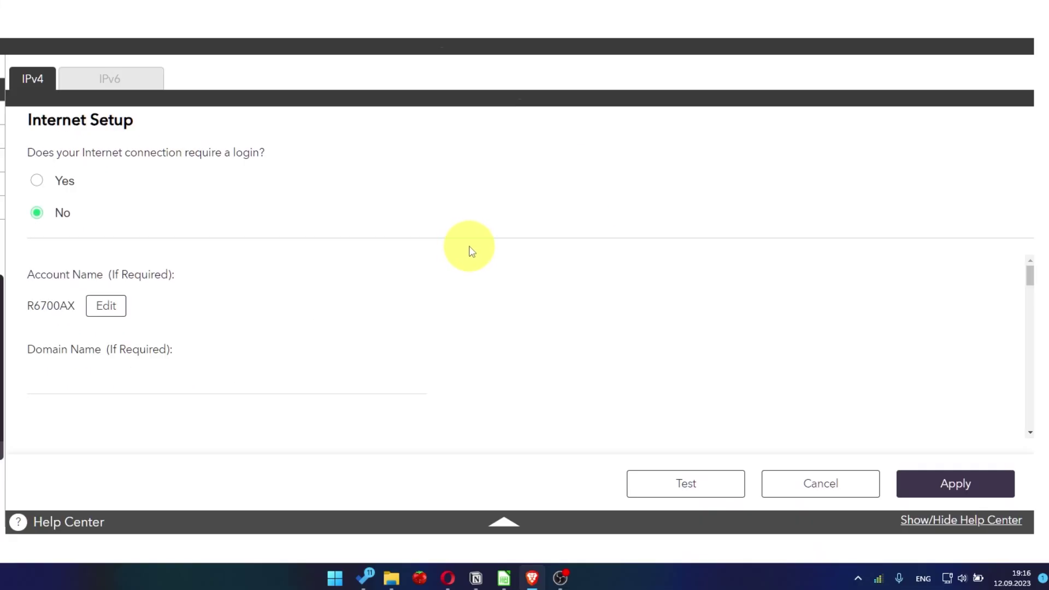
scroll(494, 343, down, 15)
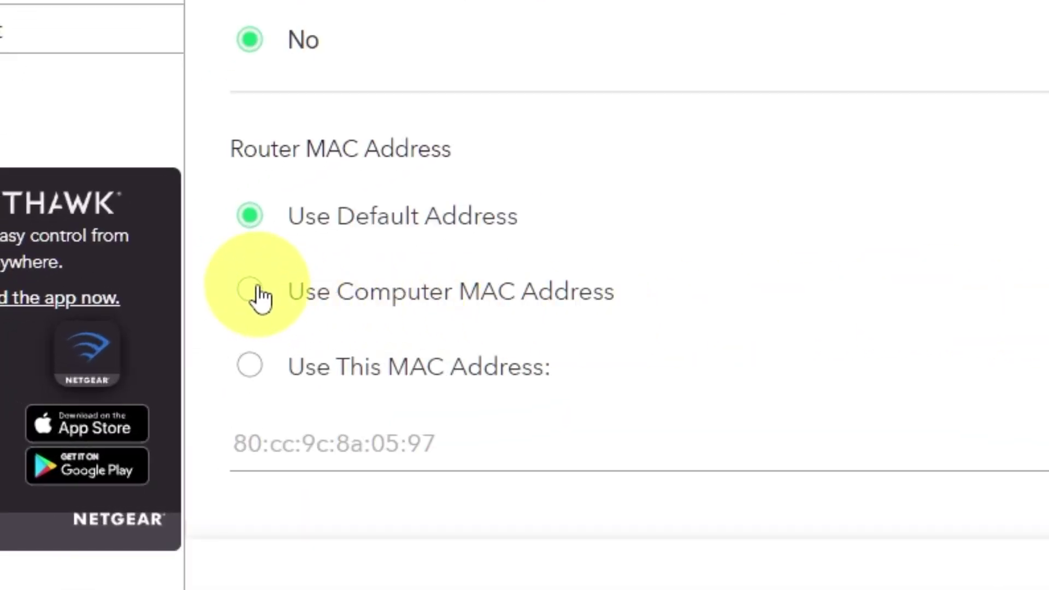
click(252, 295)
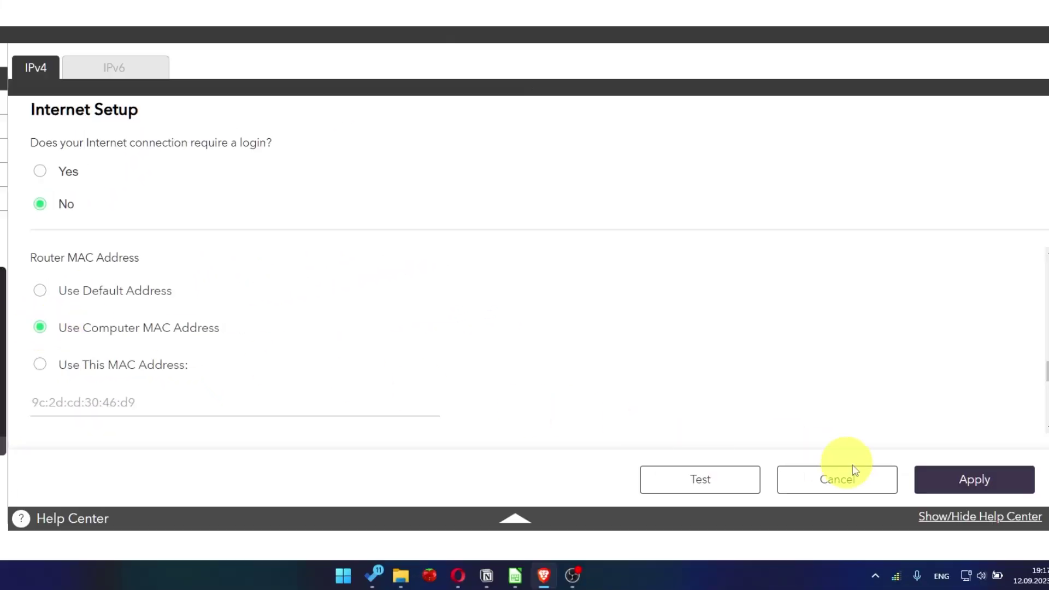
click(993, 494)
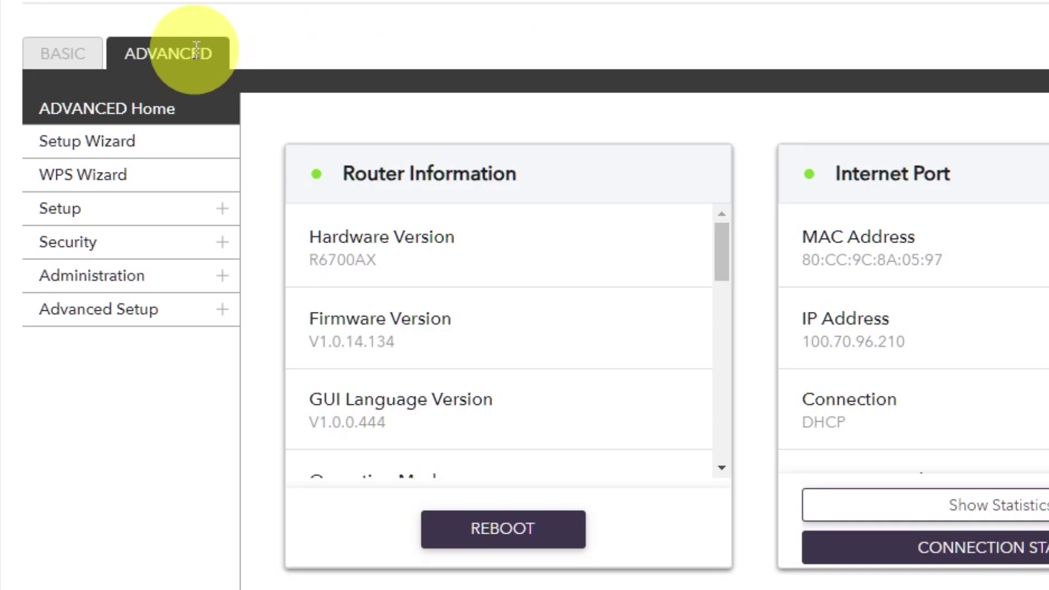
Step: Reboot the router again from ADVANCED Home, then open a new Brave tab's address bar
click(94, 146)
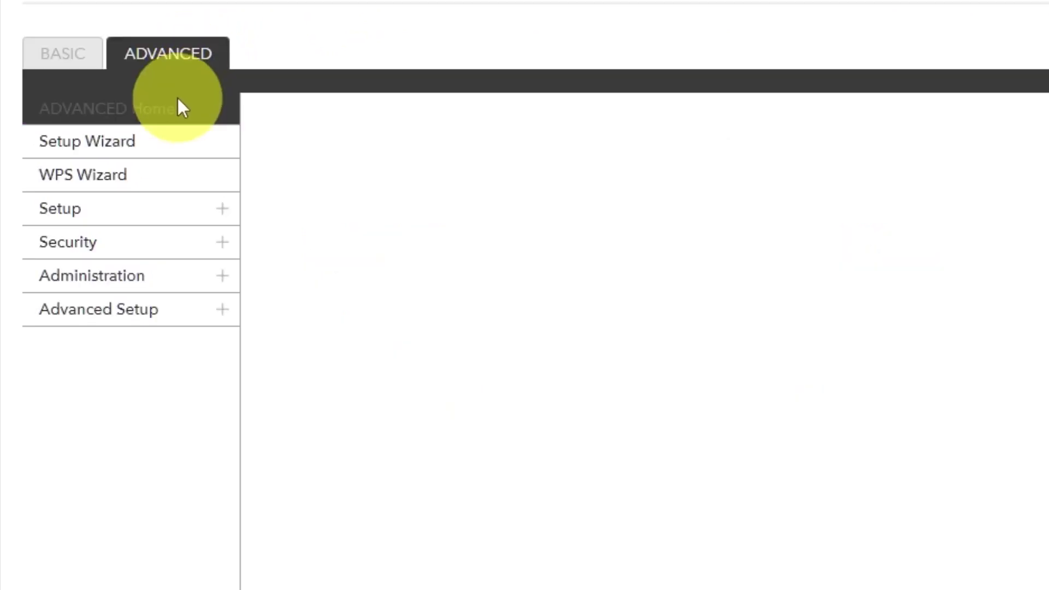
click(175, 121)
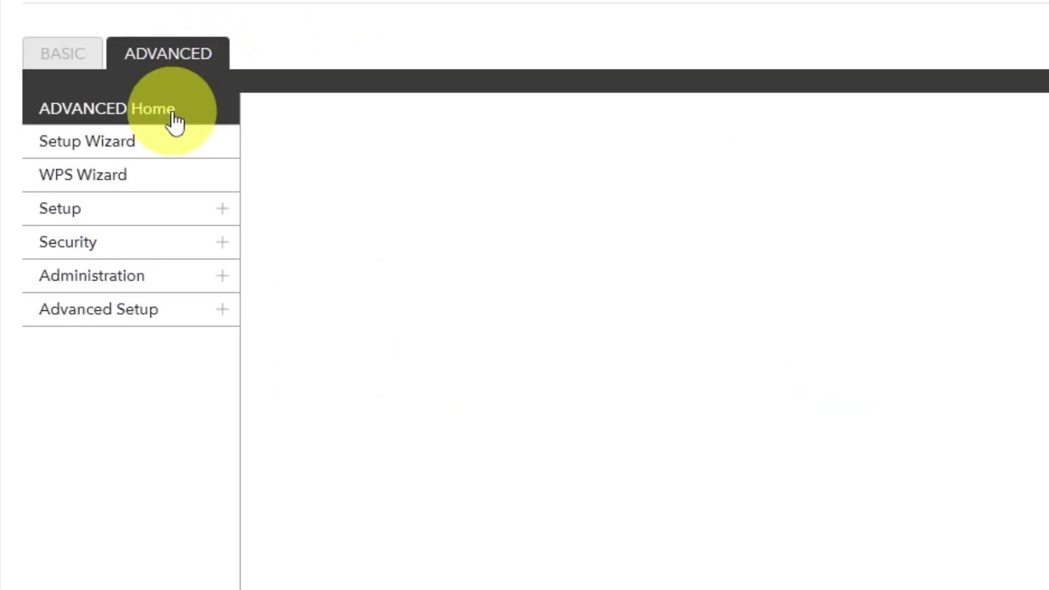
click(481, 521)
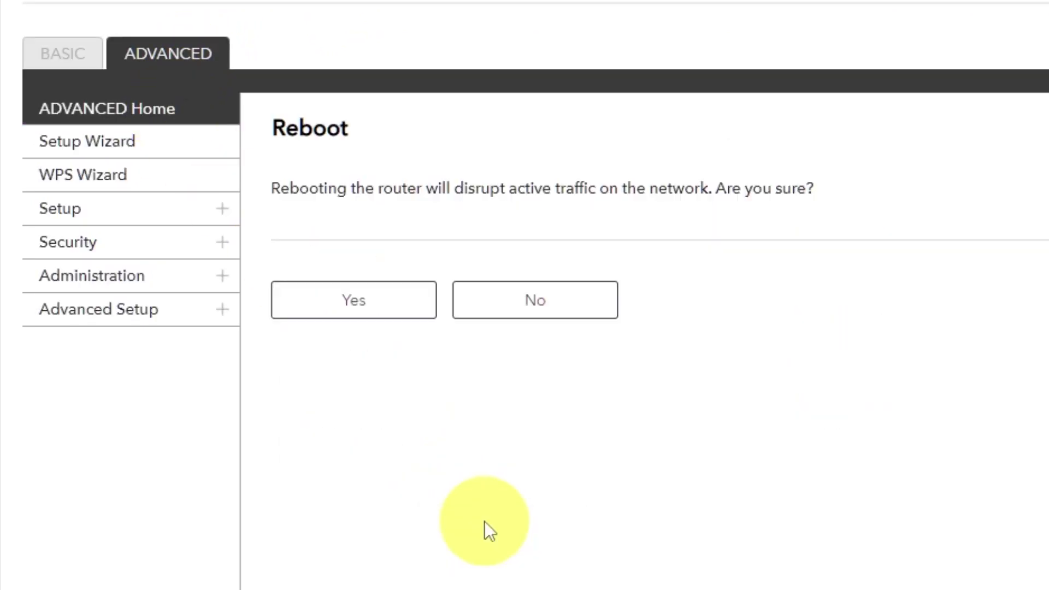
click(358, 310)
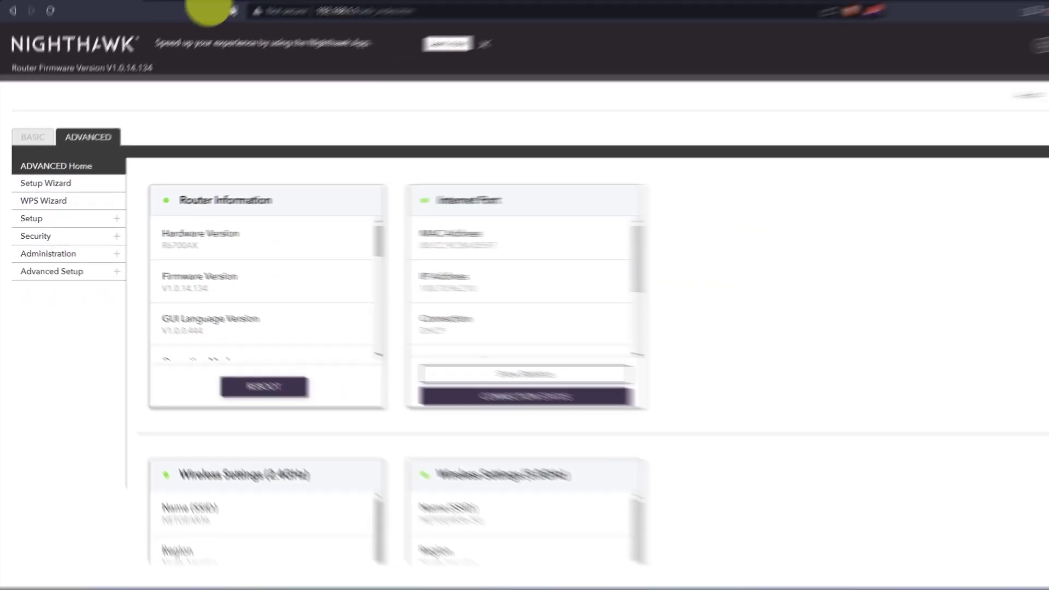
key(ctrl+t)
click(318, 27)
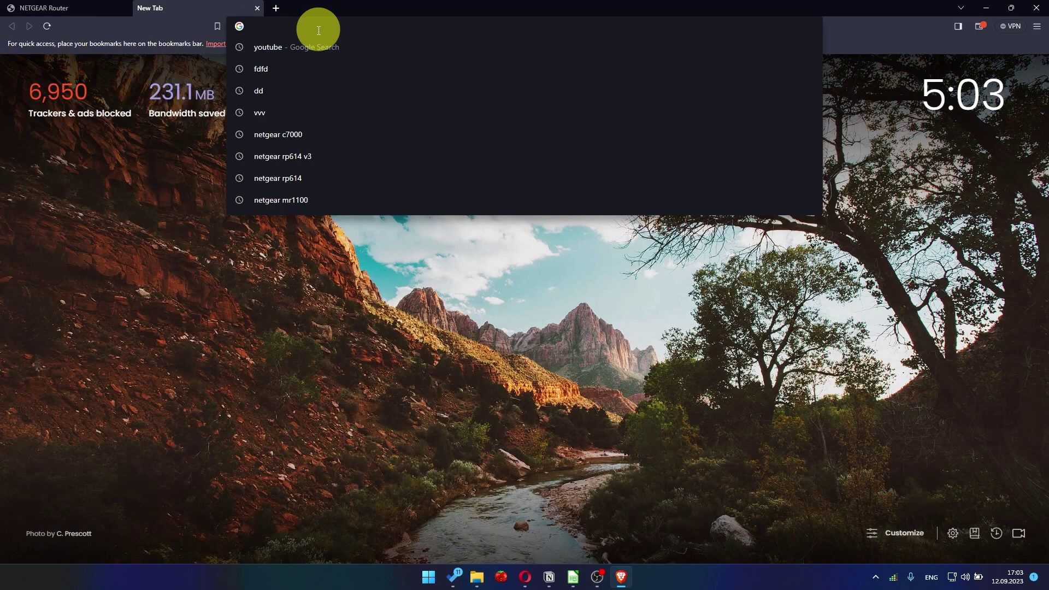
Step: Run the 'youtube - Google Search' suggestion and confirm results load
click(296, 47)
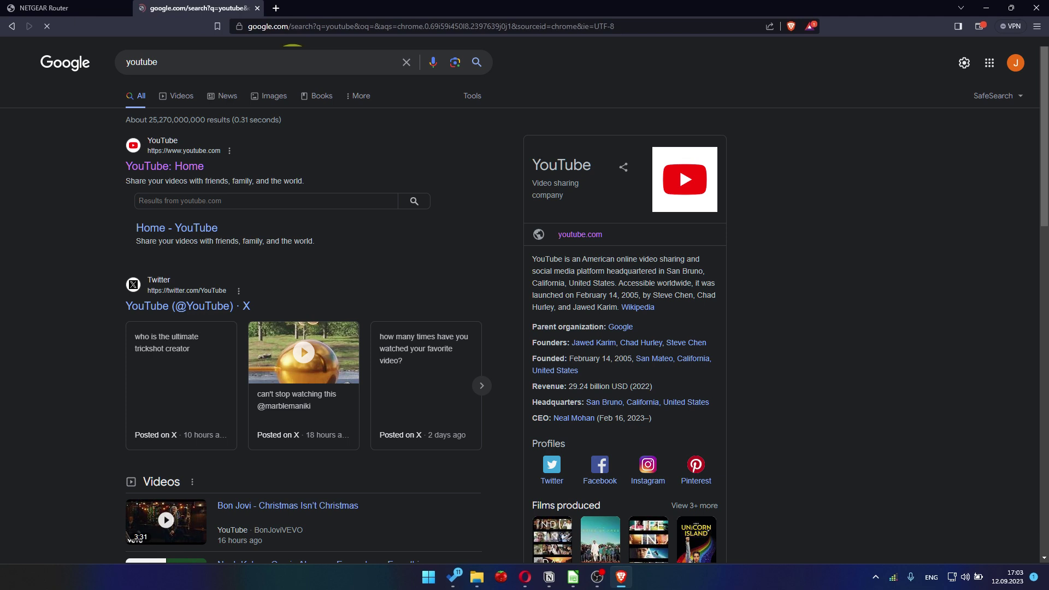